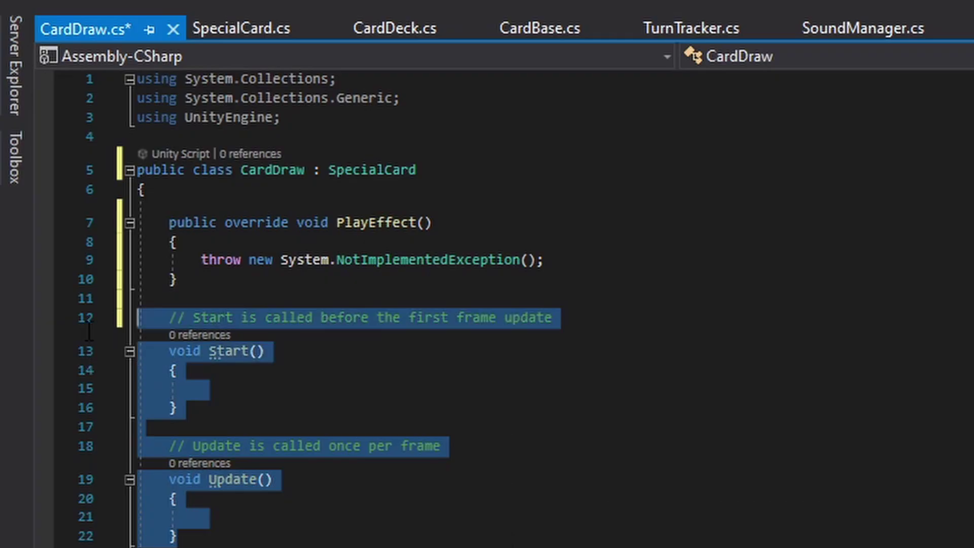
Delete CardDraw's default Start and Update methods and begin a [SerializeField] private field.
key(Delete)
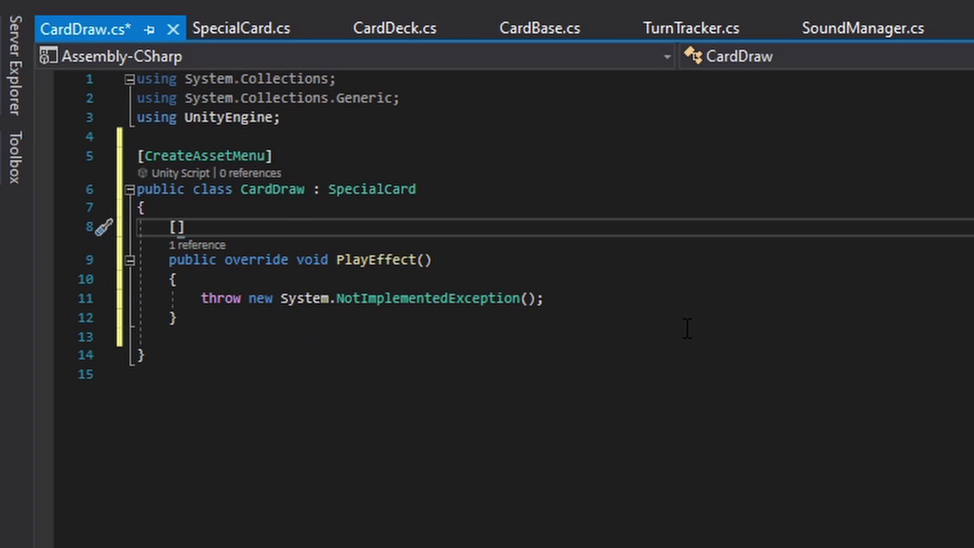
text(SerializeField] private Car)
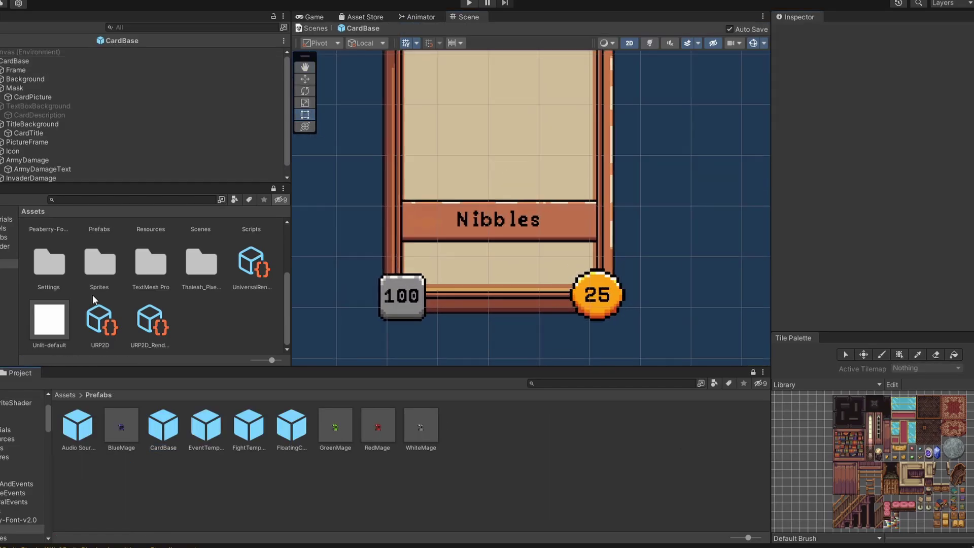
Rename the copied ArmyDamage (1) object to UtilityEffect.
click(24, 161)
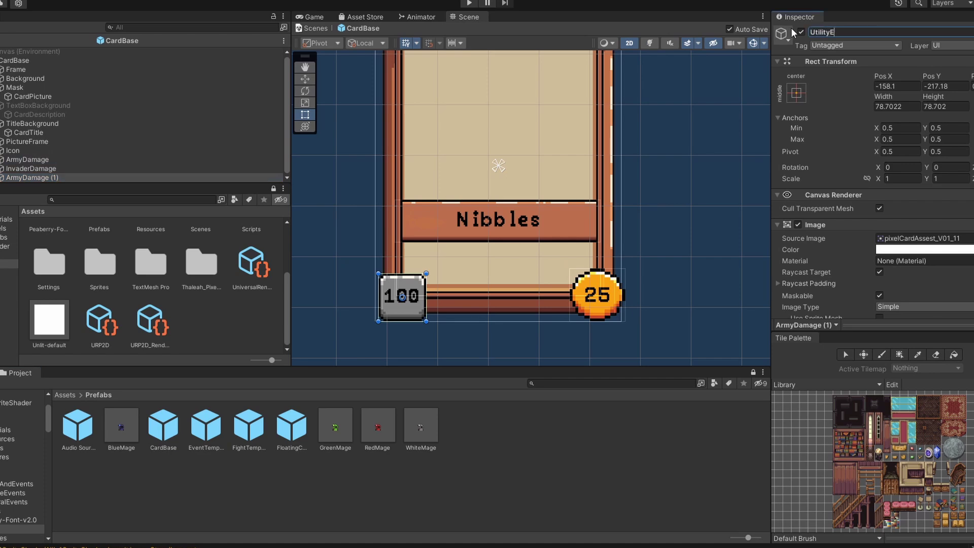
text(ffect)
key(Return)
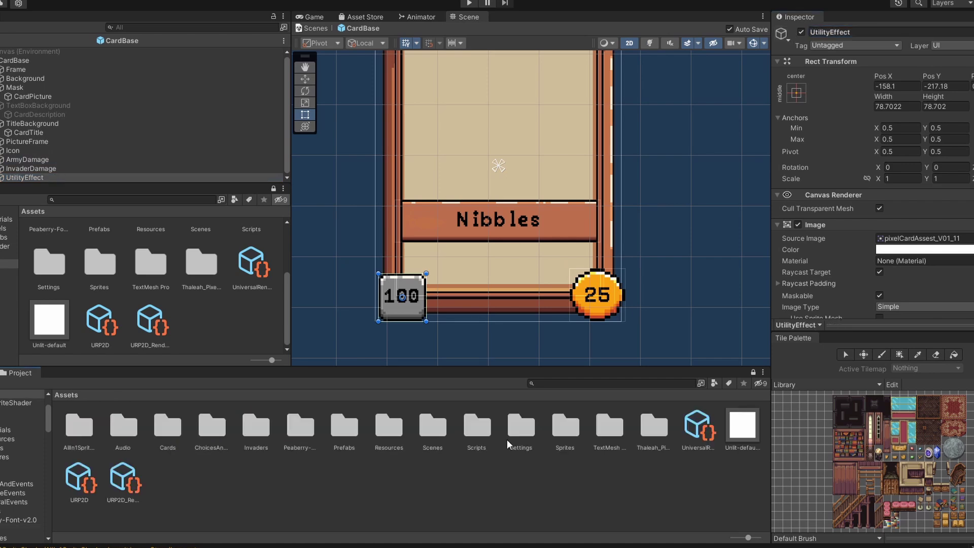
Open the card sprite asset, then start a new field attribute line in CardDeck.cs.
double_click(571, 426)
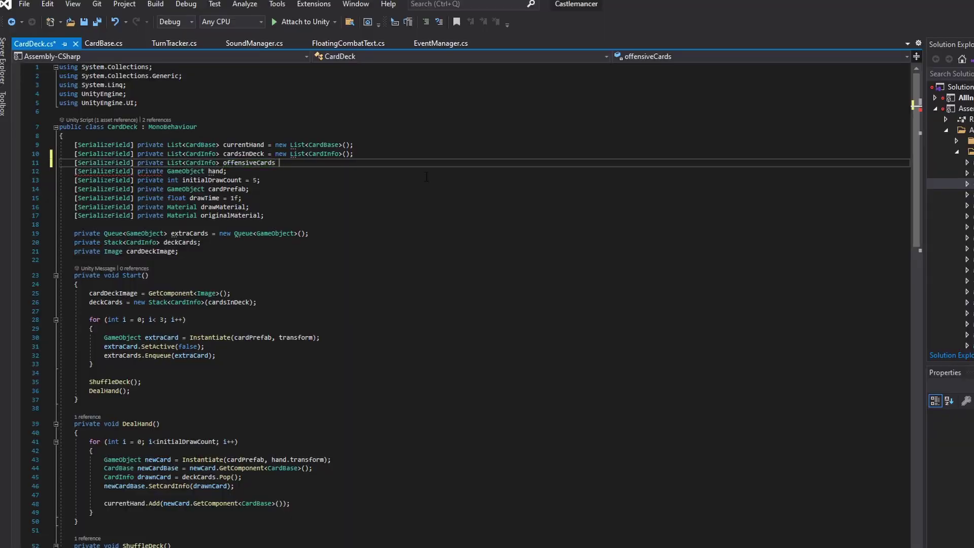
key(Return)
text([)
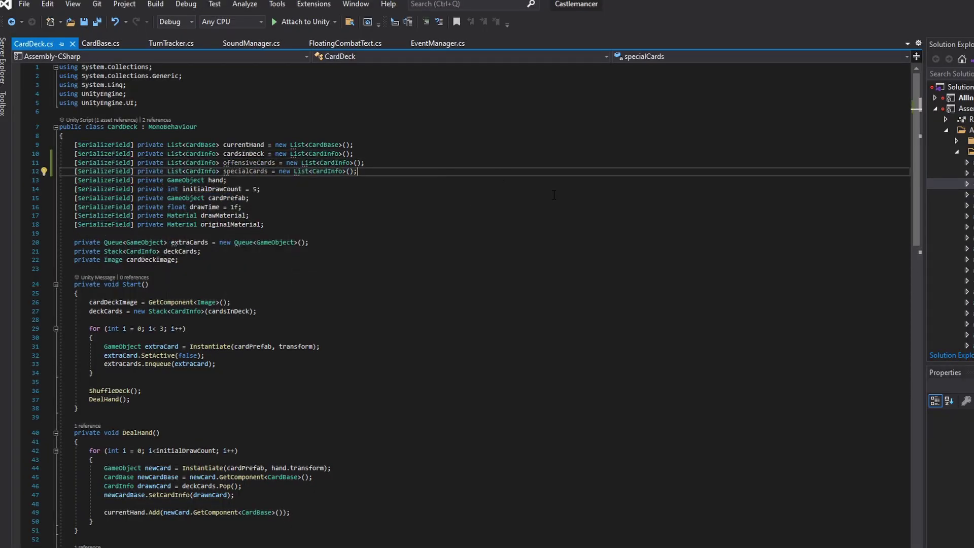
Add a blank line after the new specialCards List<CardInfo> field in CardDeck.cs.
key(Return)
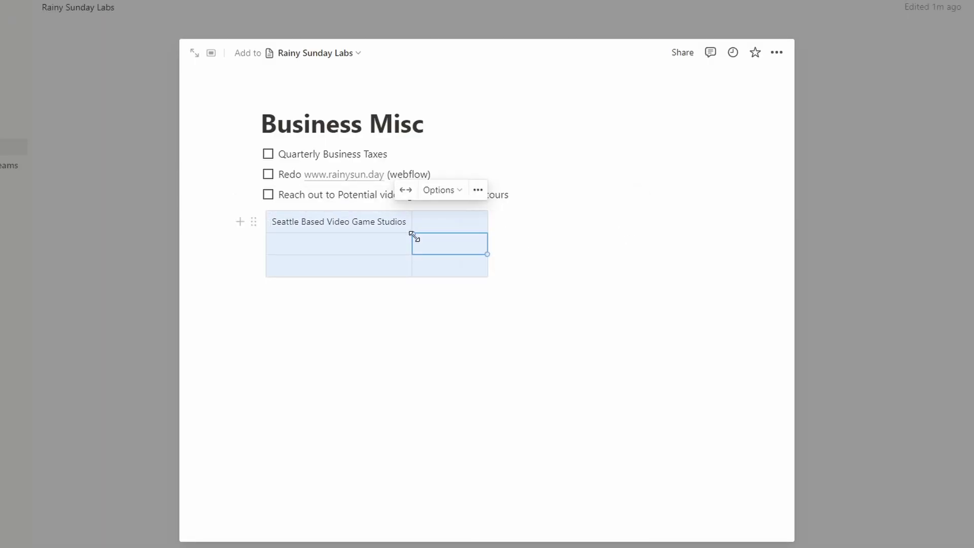
Give the Seattle Based Video Game Studios heading text a yellow background.
click(451, 196)
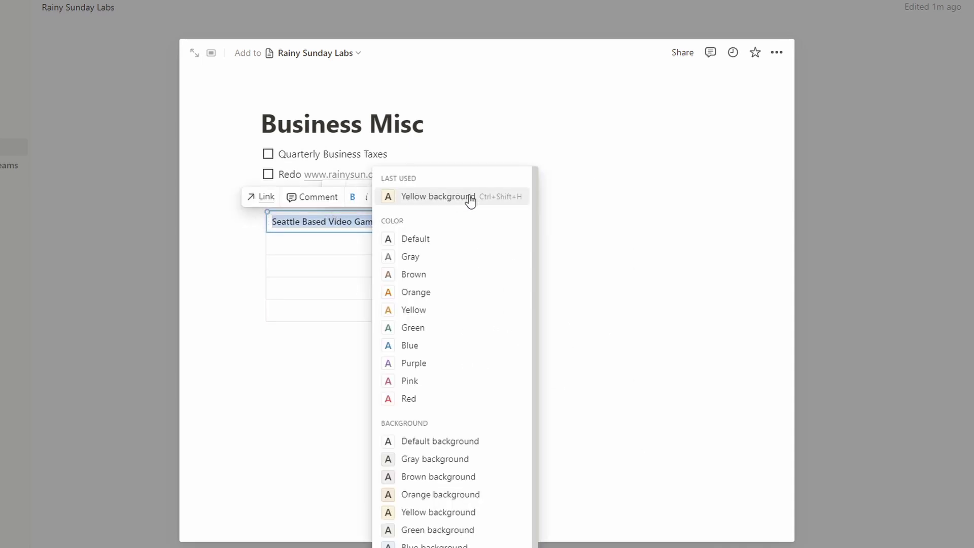
click(470, 198)
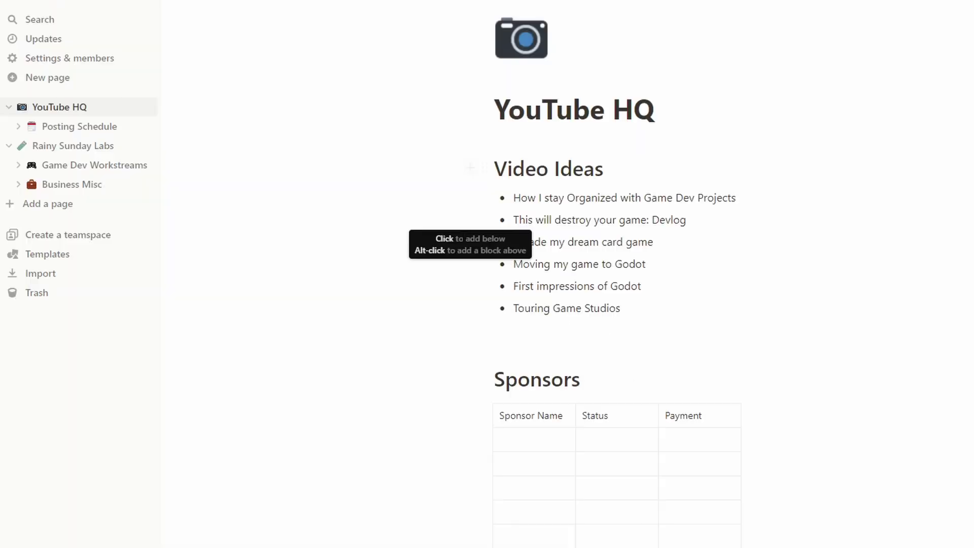
scroll(383, 270, down, 4)
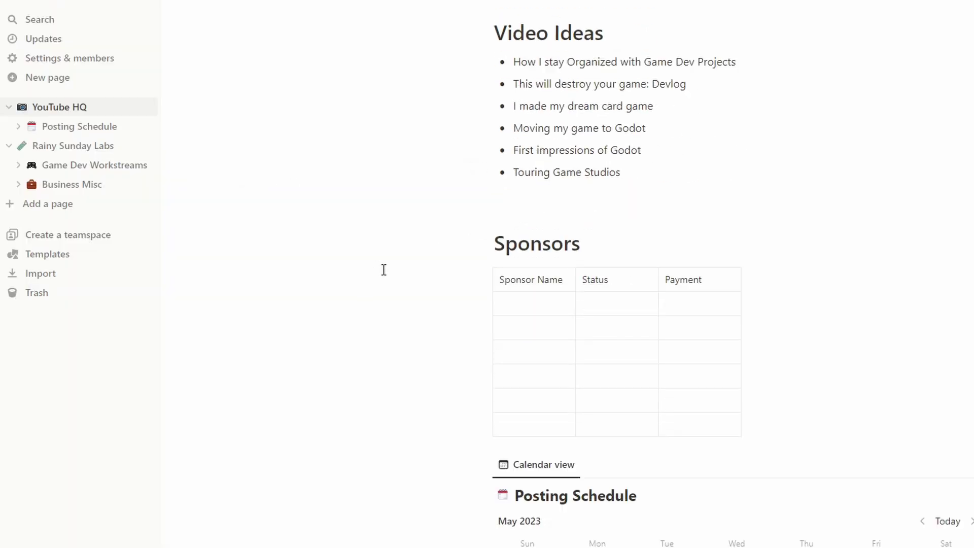
Browse the Game Dev Workstreams and Business Misc pages from the sidebar.
click(77, 166)
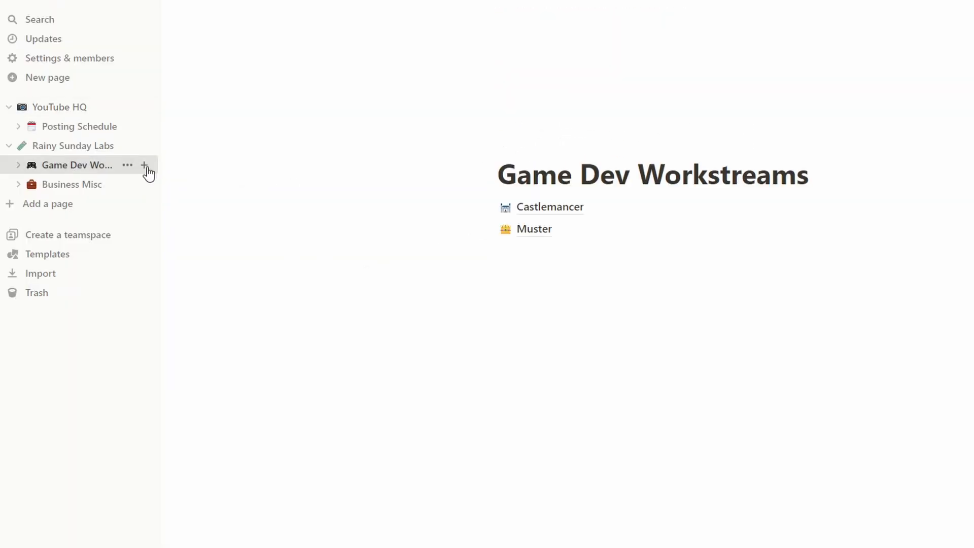
click(81, 185)
scroll(328, 235, down, 6)
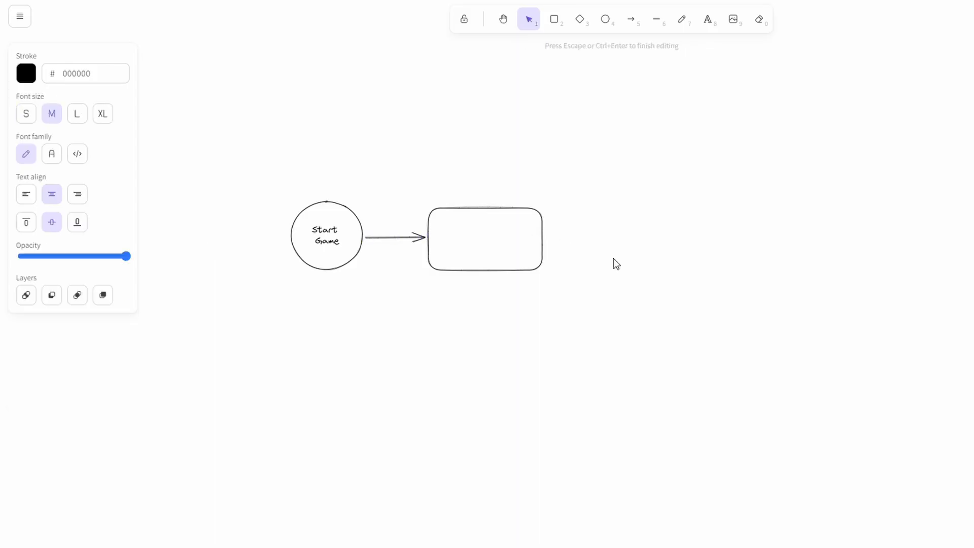
Finish the Character Creation Quiz label, undoing an accidental move of the Start Game circle.
text(ic)
drag(355, 227, 335, 141)
key(ctrl+z)
Draw an arrow down from Character Creation Quiz to a new box and start labelling it.
key(a)
drag(439, 241, 439, 318)
key(r)
mouse_move(380, 327)
mouse_down()
mouse_move(528, 386)
mouse_move(492, 336)
mouse_up()
click(440, 321)
key(Return)
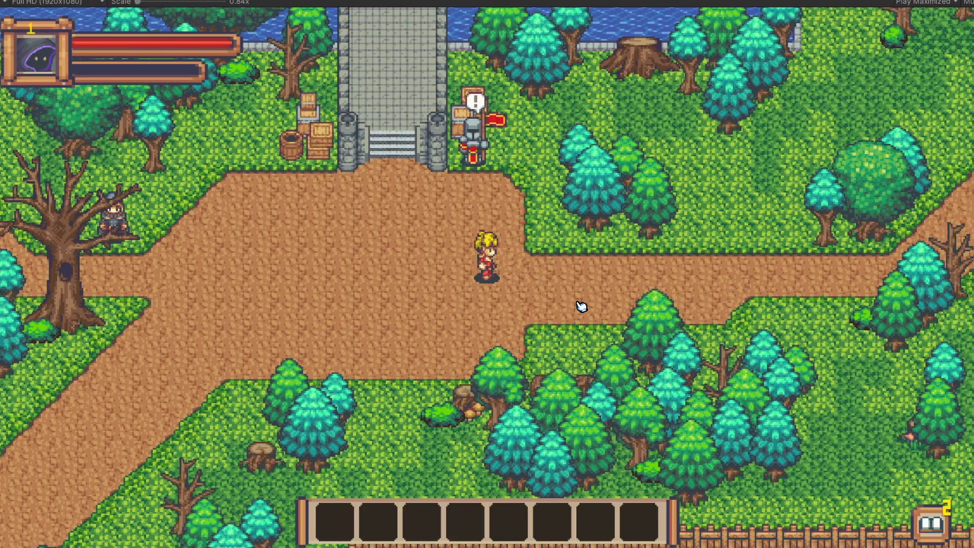
Walk the hero along the path to the bridge guard and talk to him.
key(d)
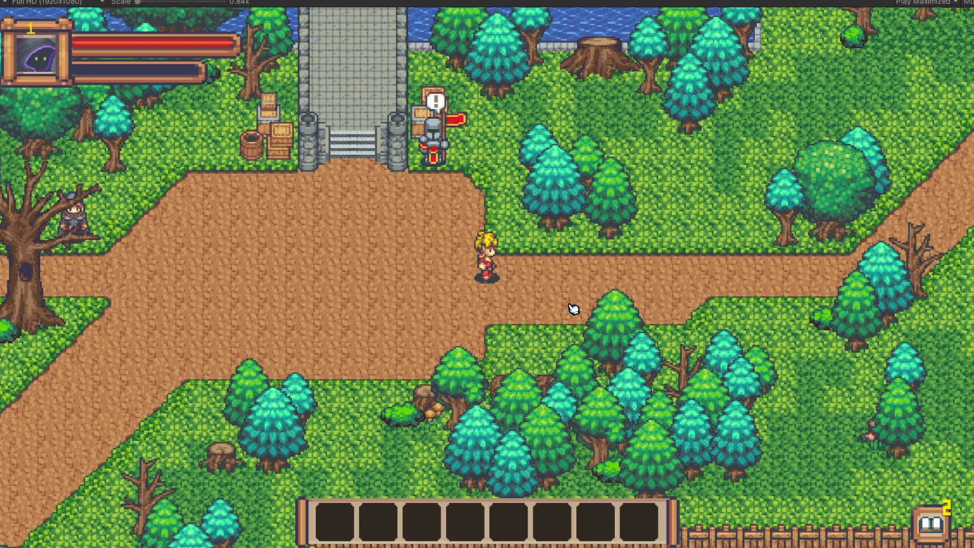
key(a)
key(w)
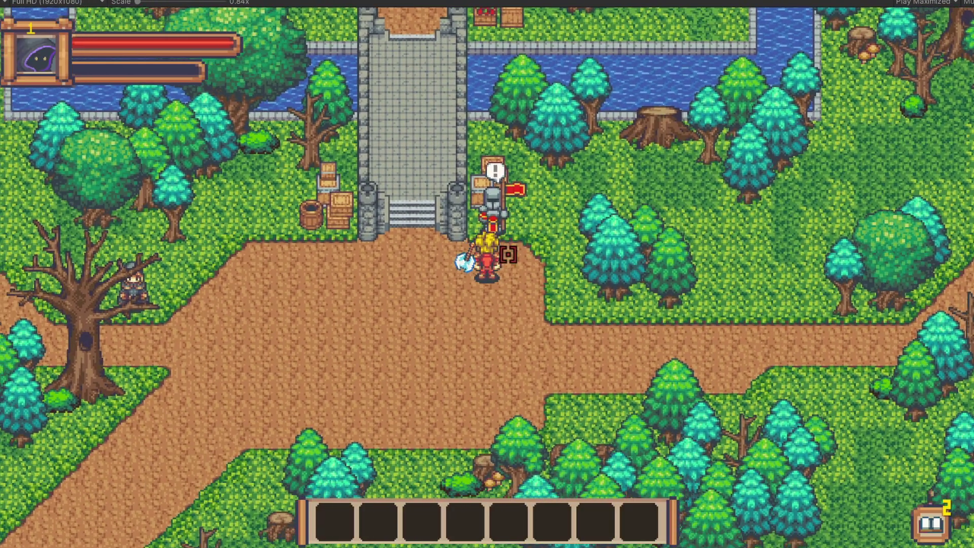
key(e)
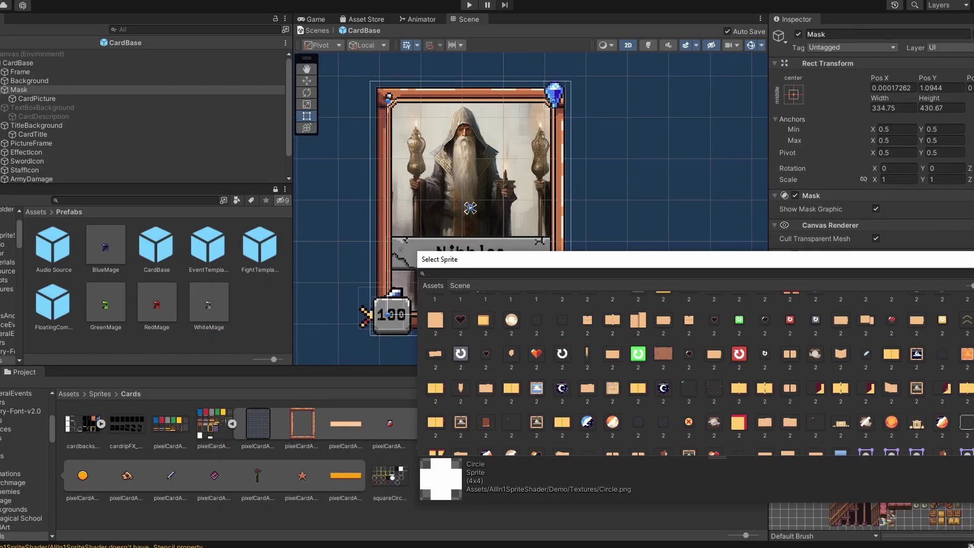
Undo a trial mask image swap, set Idle_7's pivot to Bottom Center, and play Conjure Food.
double_click(516, 319)
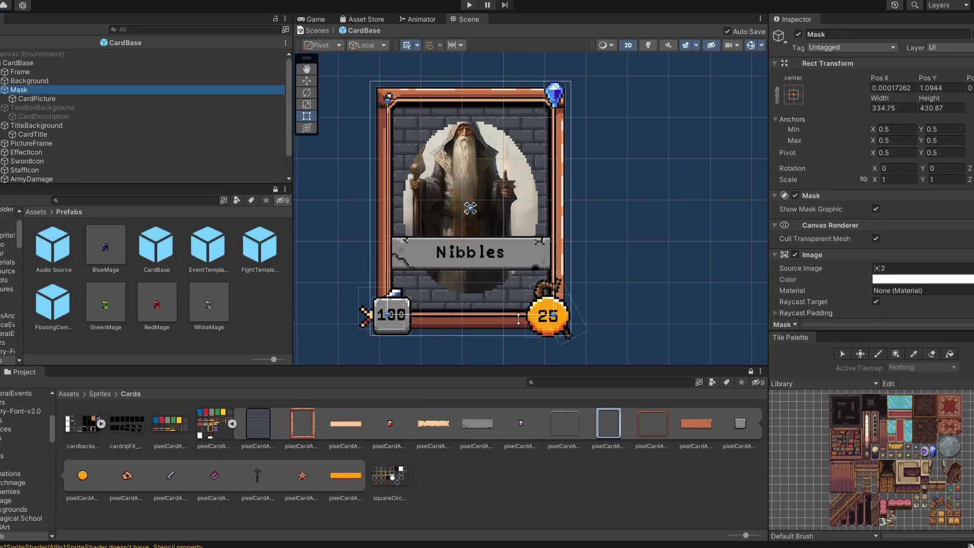
key(ctrl+z)
key(ctrl+z)
key(ctrl+z)
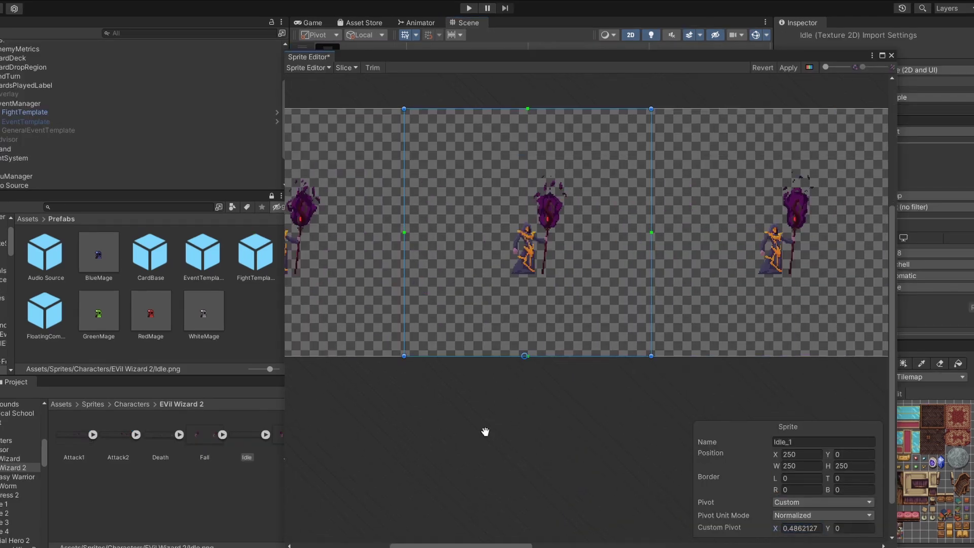
click(795, 502)
click(806, 507)
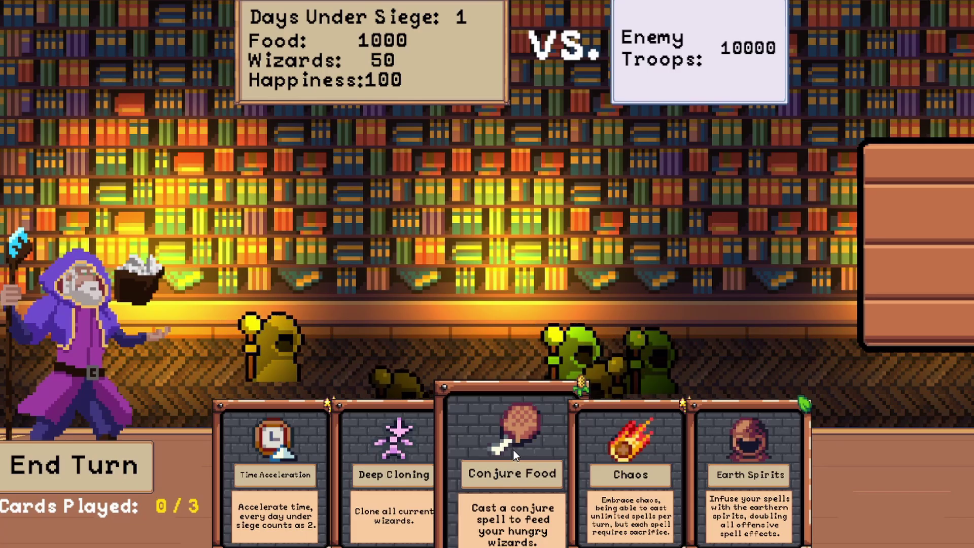
drag(513, 449, 507, 251)
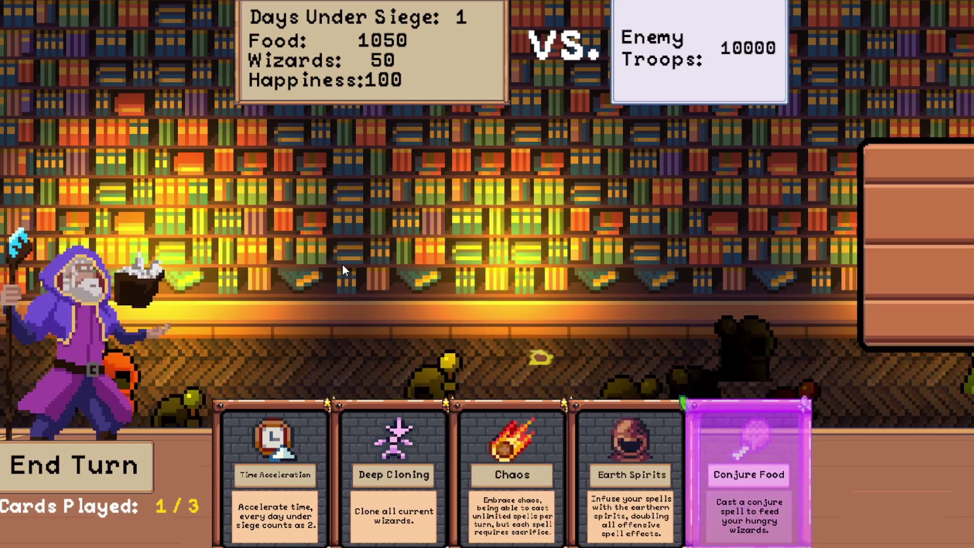
click(65, 471)
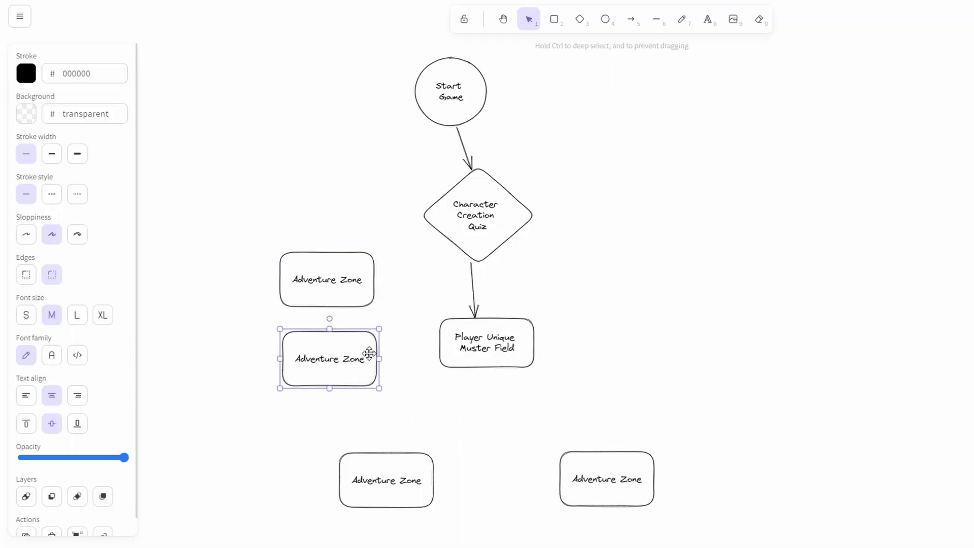
drag(368, 353, 367, 340)
drag(404, 476, 355, 431)
Rearrange into three Adventure Zones and connect Player Unique Muster Field to the bottom one.
key(a)
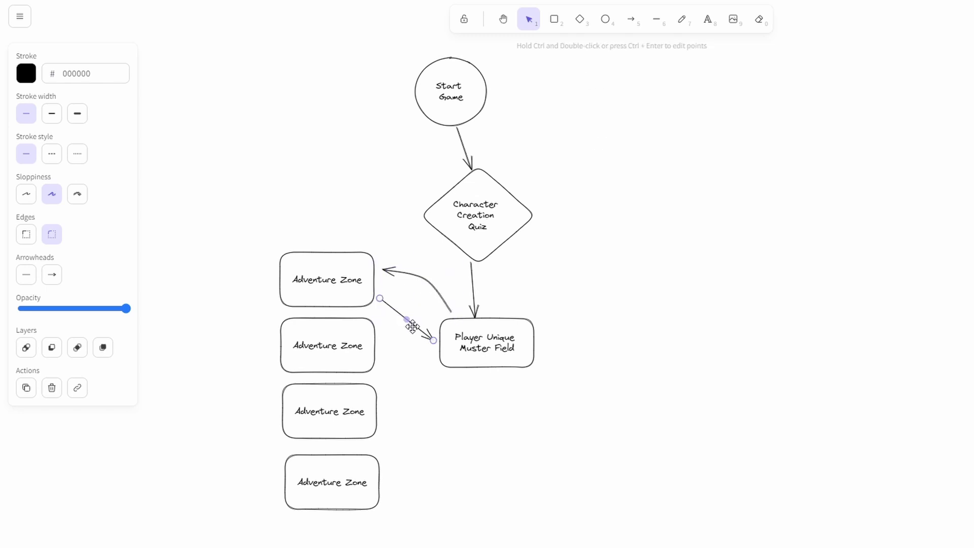
click(358, 365)
drag(359, 365, 358, 394)
key(a)
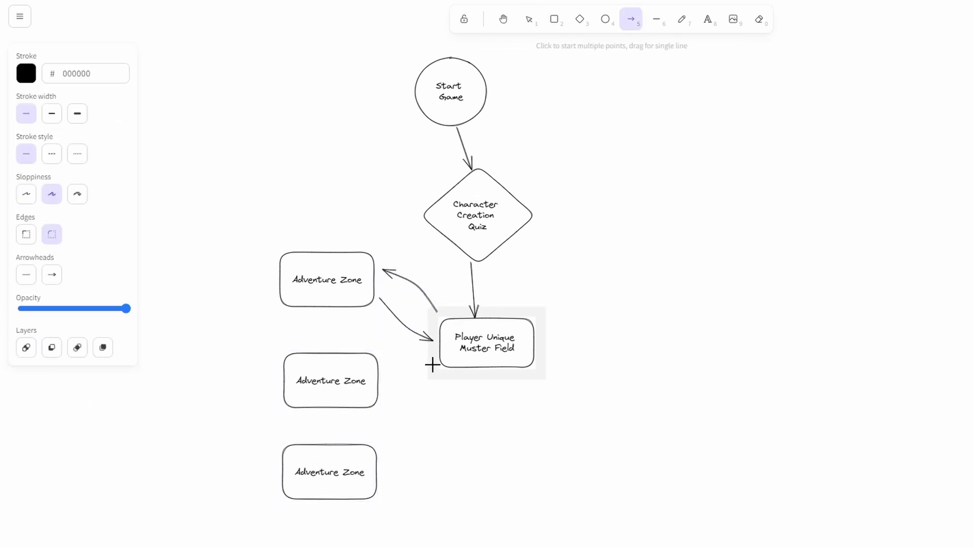
key(a)
drag(485, 378, 383, 484)
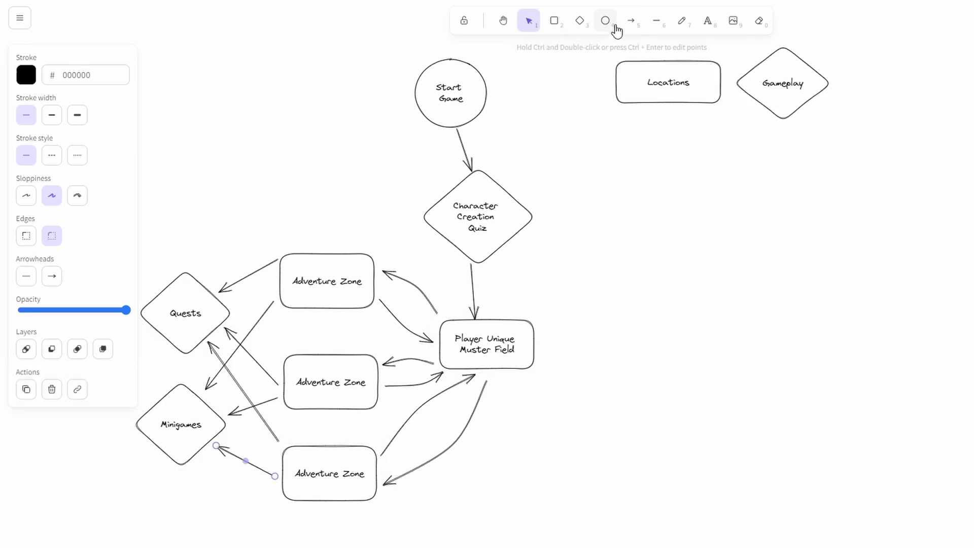
Add a Rewards list (Troops, Better Equipment, Spells, Modifiers, Gold) above Quests.
click(716, 28)
click(142, 258)
text(Rewards: Troops Better Equipment Sp)
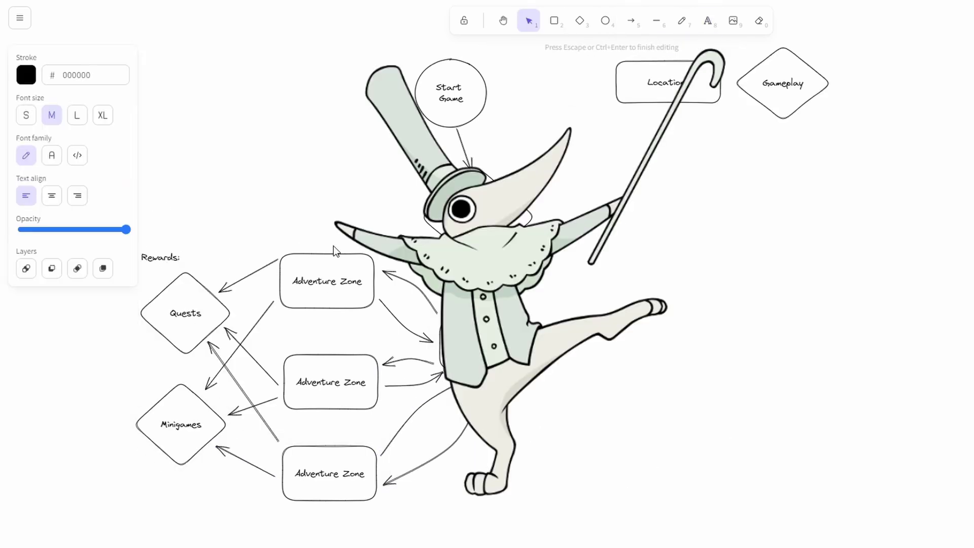
text(ells B)
key(BackSpace)
text(Modifiers Gold)
key(Escape)
drag(184, 258, 184, 203)
double_click(184, 203)
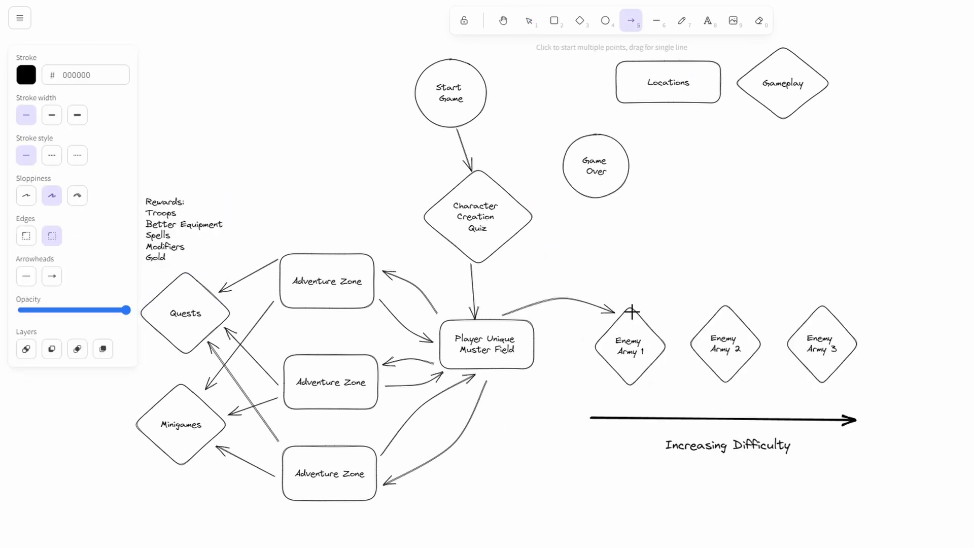
Connect Enemy Army 1 to Game Over and Enemy Army 2, and Enemy Army 3 to Game Over.
drag(628, 300, 606, 202)
click(630, 21)
drag(649, 320, 692, 306)
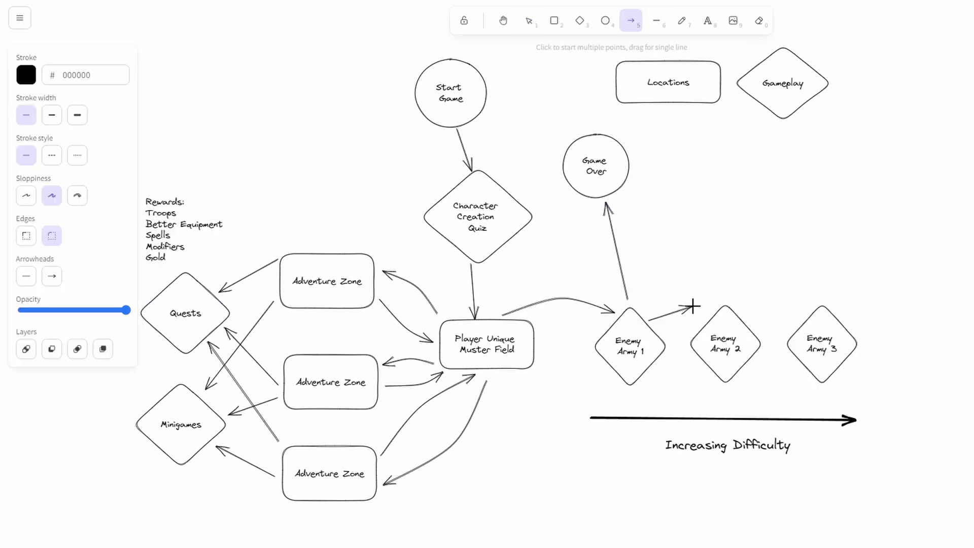
key(a)
drag(812, 304, 631, 175)
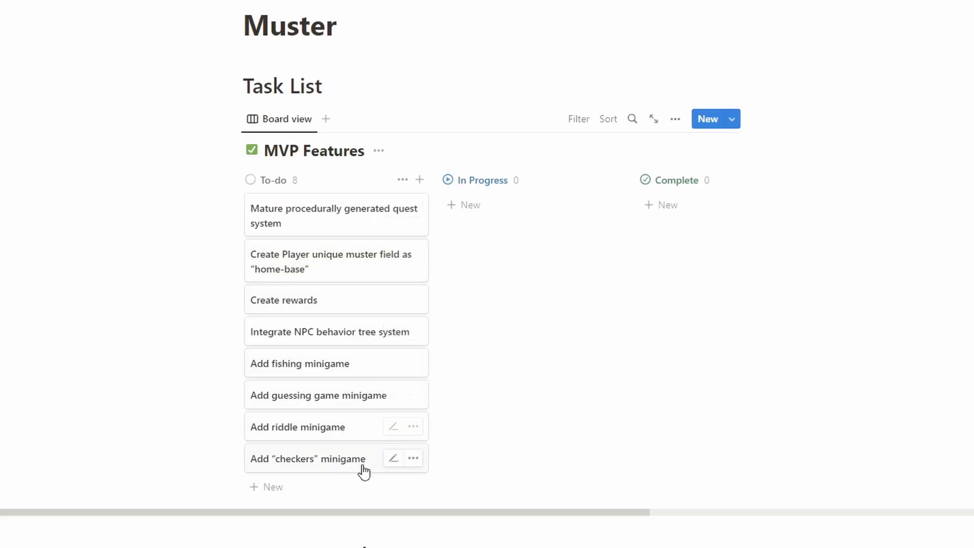
Add a Muster Task heading further down the Muster page.
scroll(813, 380, down, 6)
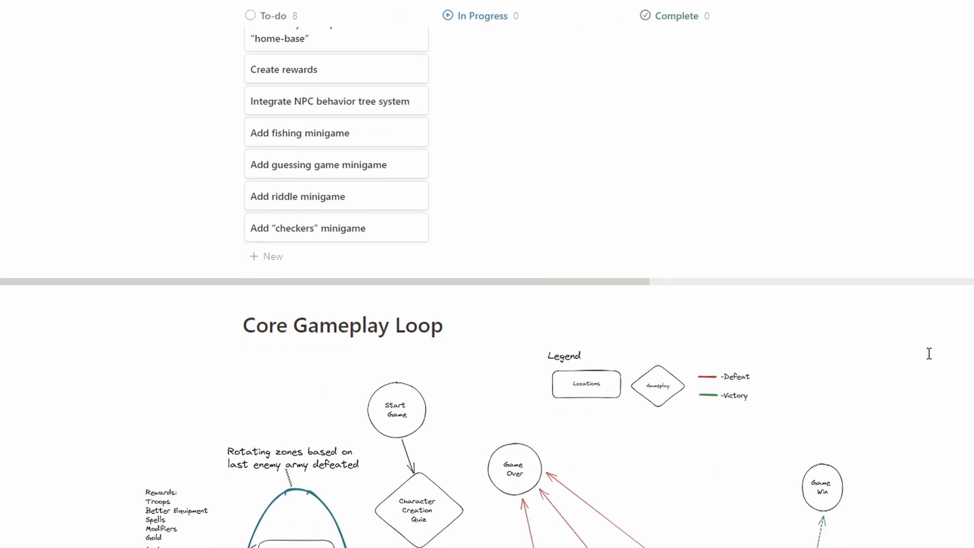
scroll(928, 355, down, 4)
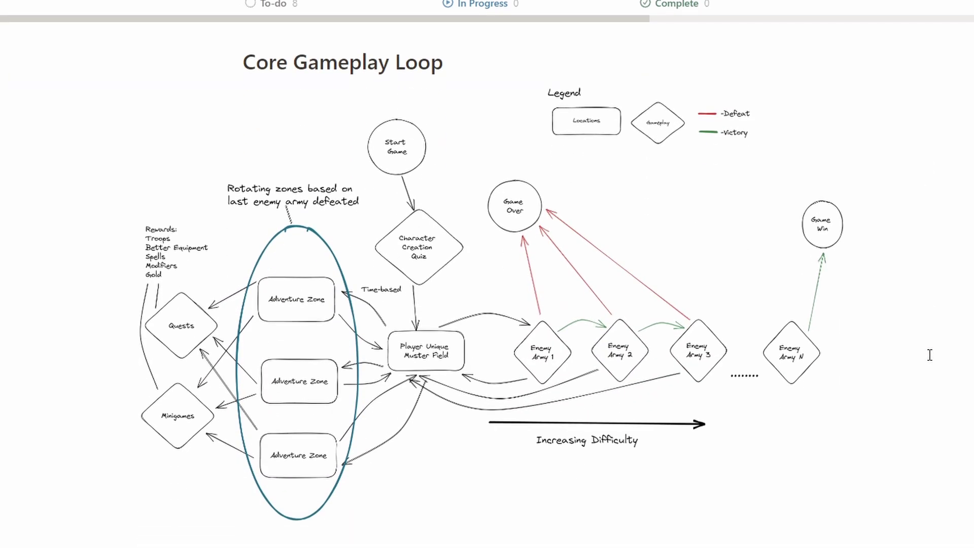
scroll(929, 354, down, 2)
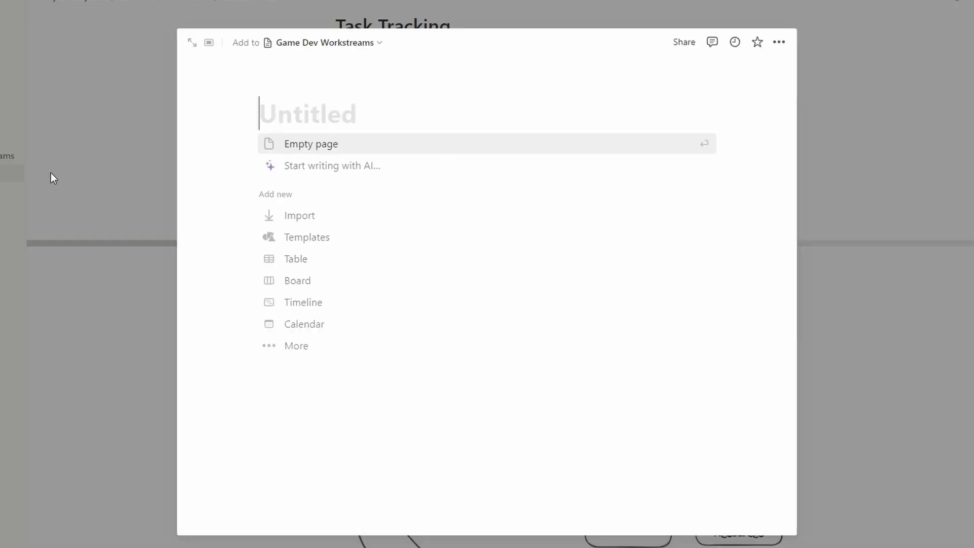
text(Muster/Task)
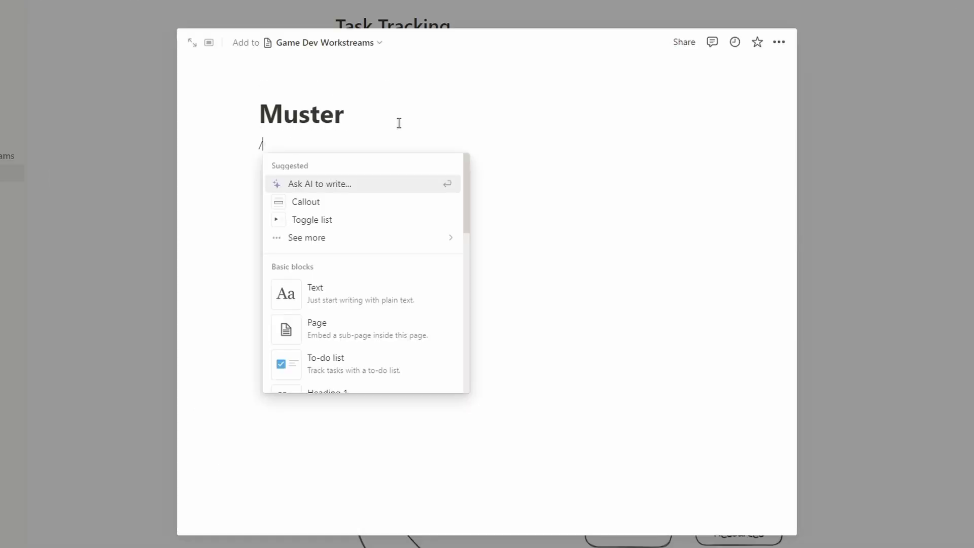
key(Return)
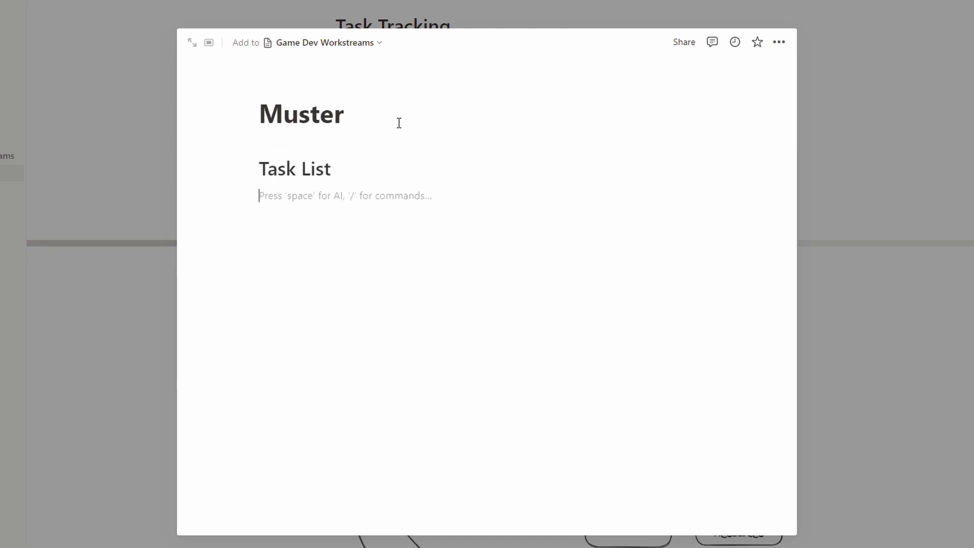
Insert a board view linked to the task list data source.
text(/board)
key(Return)
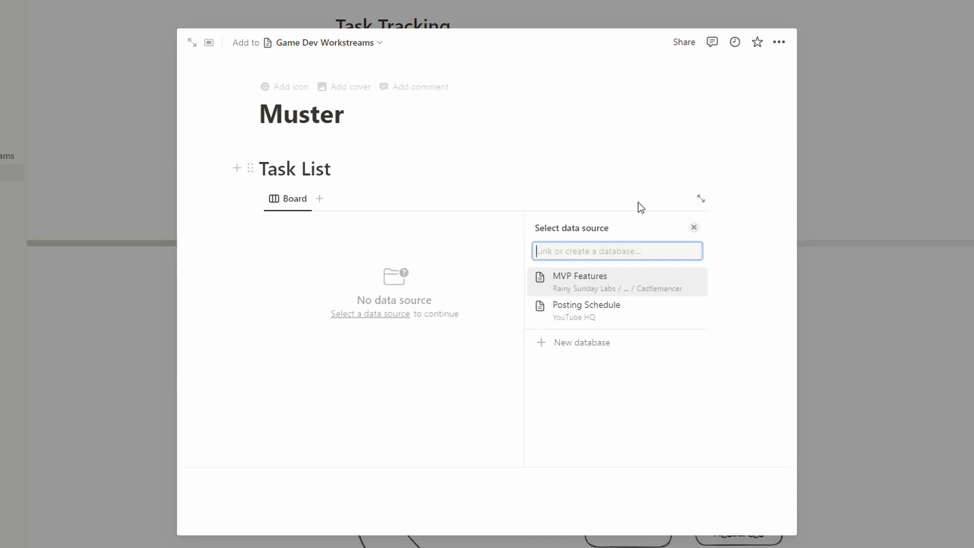
key(Down)
key(Down)
key(Return)
Add a Core Gameplay Loop heading below the board.
text(/head)
key(Return)
text(Core Gameplay Loop)
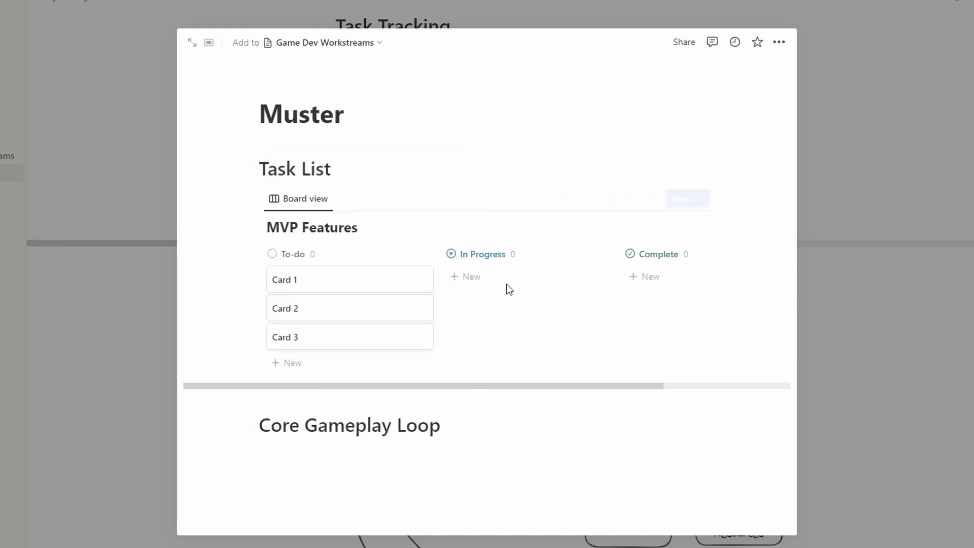
Rename the Castlemancer feature cards, retitling Card 3 starting with 'Add'.
text(Agents walking a)
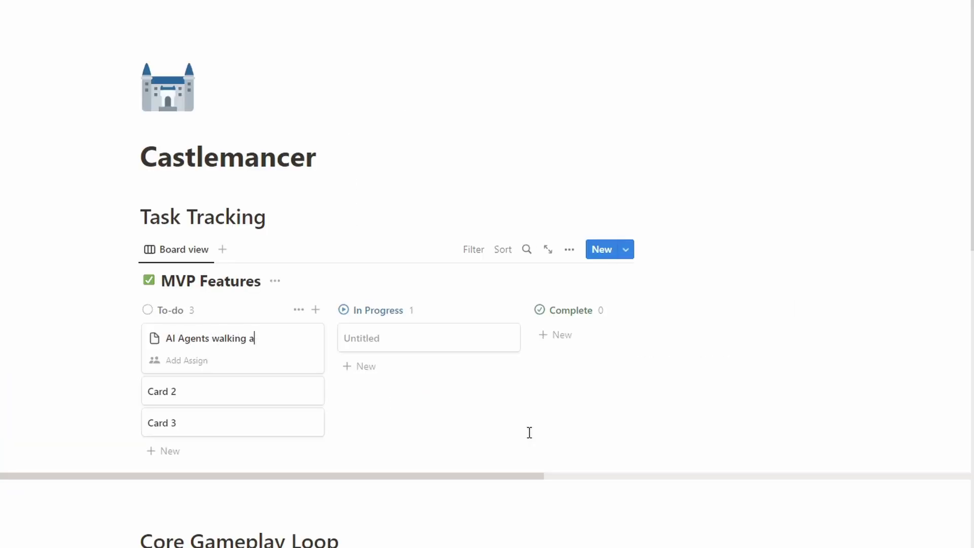
text(de)
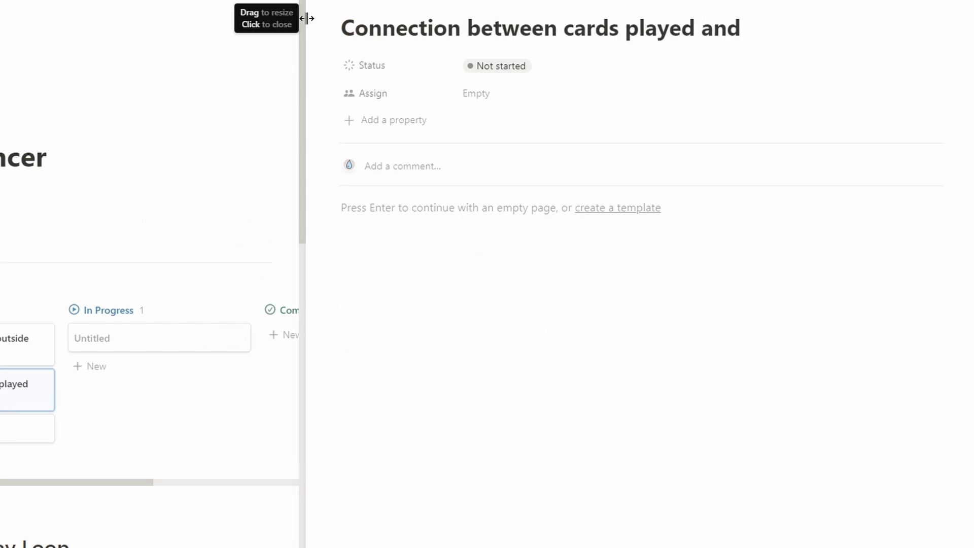
triple_click(377, 15)
text(Add)
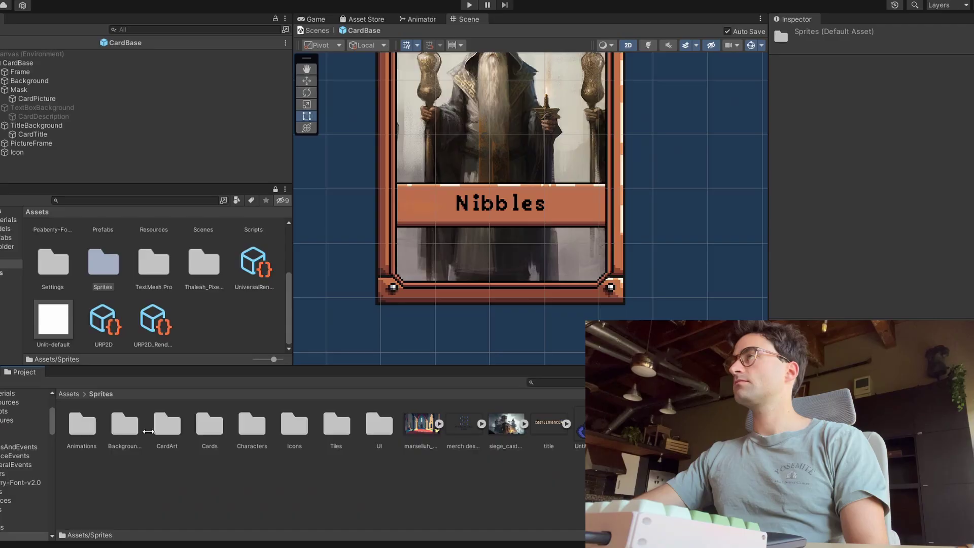
Browse the CardArt and Icons sprite folders and expand the icons sheet's sub-sprites.
double_click(160, 431)
click(100, 393)
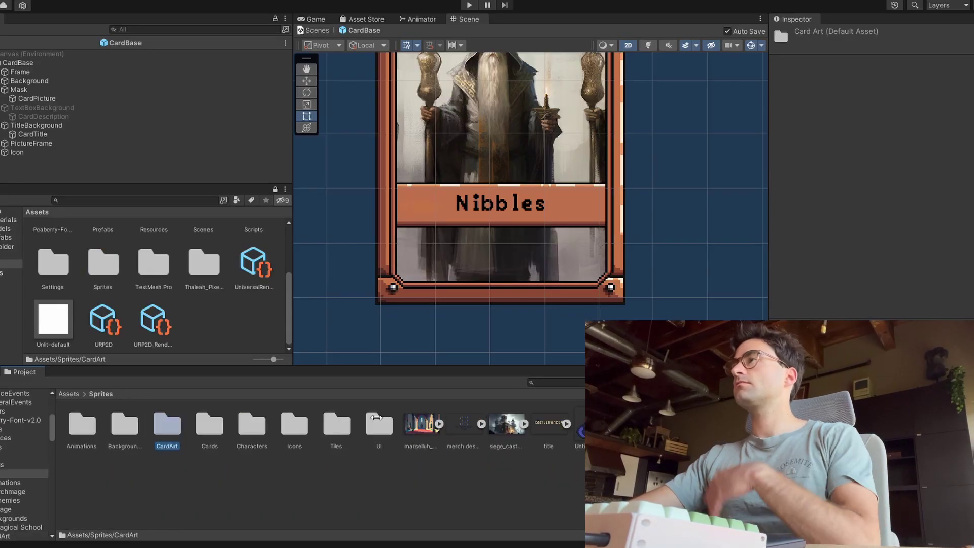
double_click(293, 421)
click(98, 423)
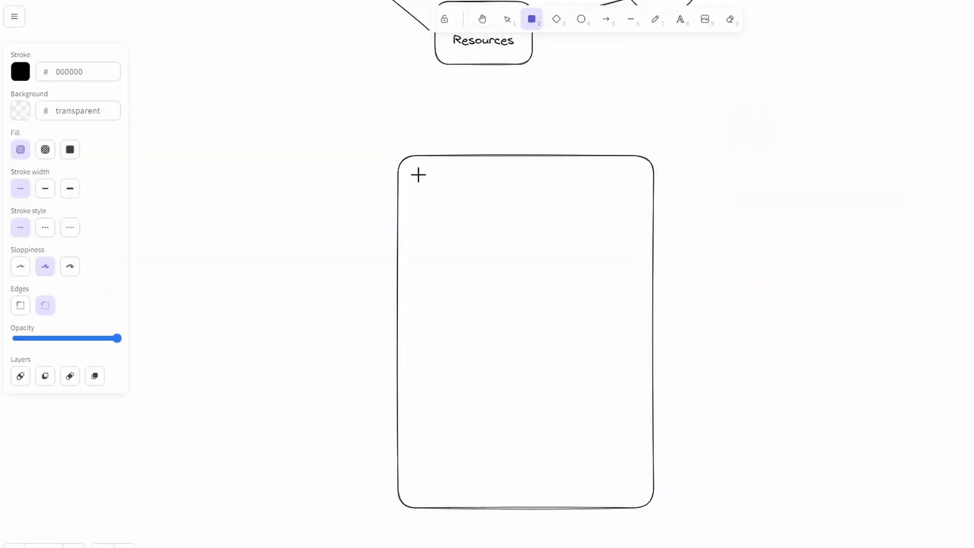
Draw the card's picture rectangle labelled Card Graphic and stretch it down.
drag(417, 174, 626, 333)
double_click(546, 234)
text(Card Grap)
key(Escape)
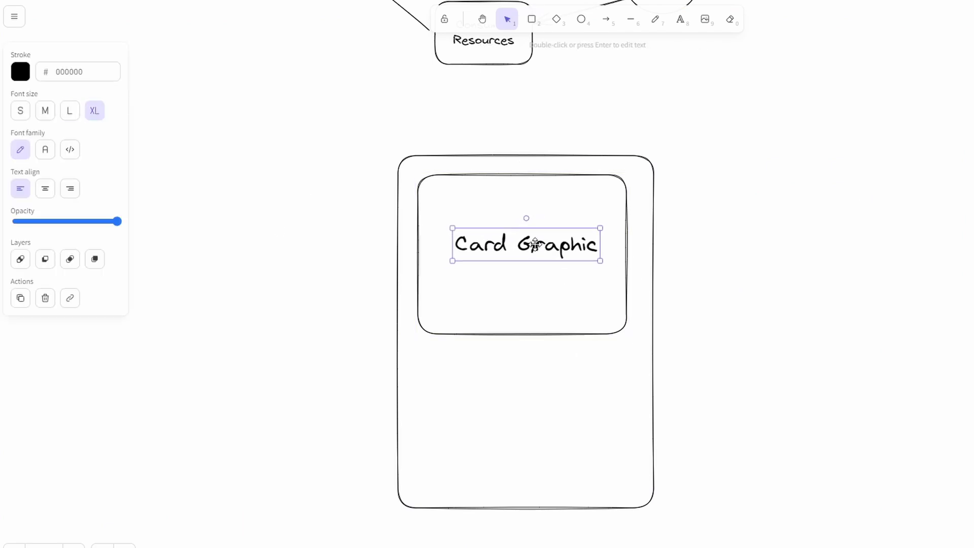
drag(522, 334, 522, 389)
Draw a spell-name band across the card and start its label.
click(810, 357)
click(531, 20)
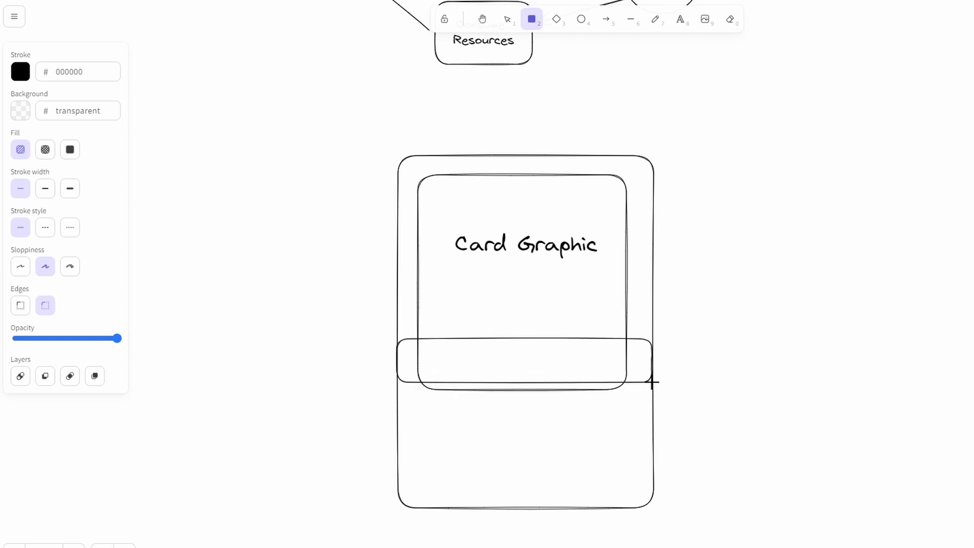
drag(651, 381, 653, 383)
double_click(539, 363)
Finish the Spell Name label, then enlarge the card's Mask rect up and outward.
text(Spell Name)
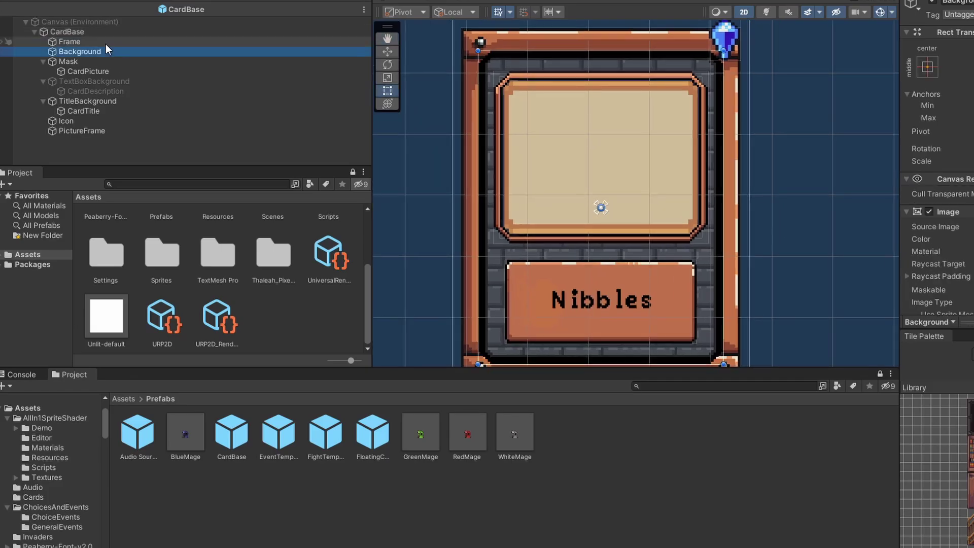
click(68, 62)
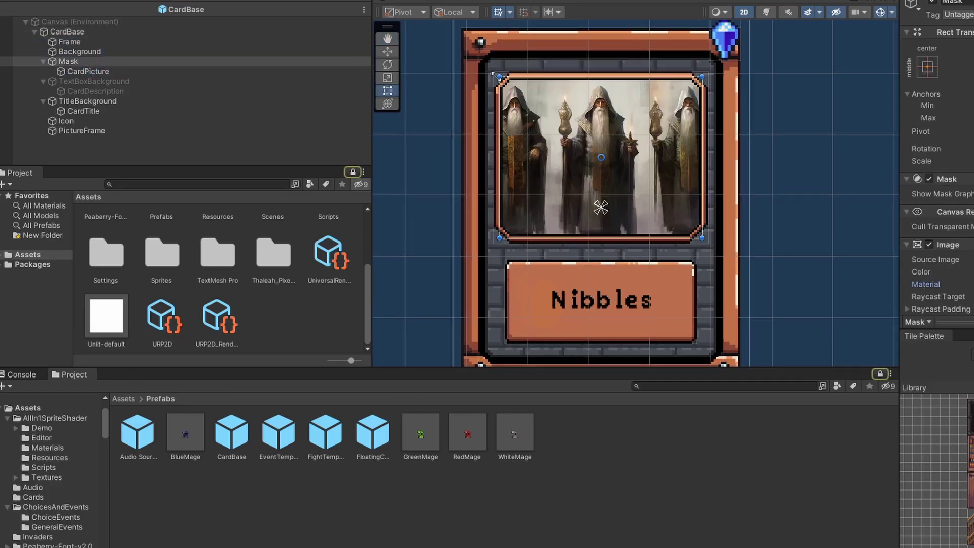
drag(496, 75, 479, 52)
scroll(613, 51, up, 3)
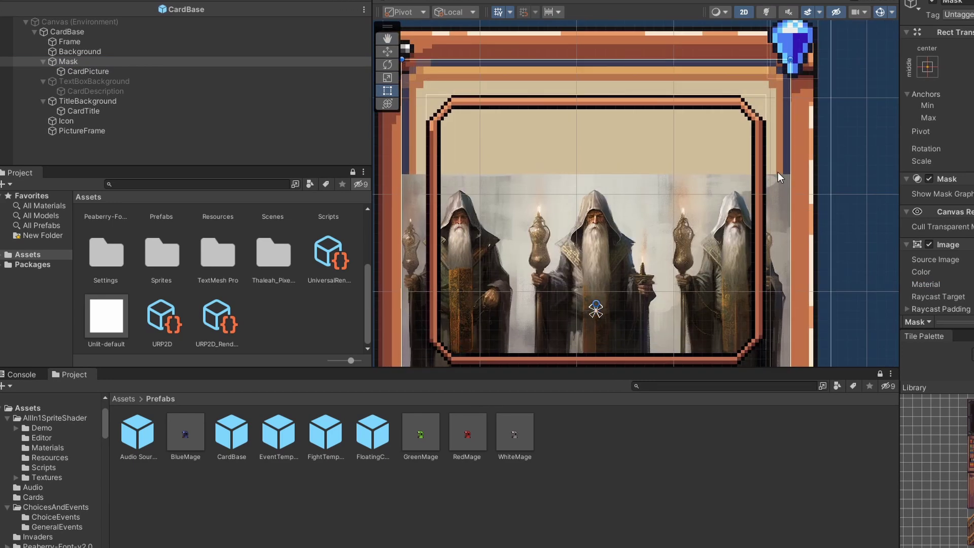
scroll(633, 61, down, 3)
scroll(757, 288, up, 3)
scroll(391, 184, down, 3)
scroll(583, 276, up, 3)
scroll(583, 276, down, 3)
Select the card's PictureFrame object.
click(649, 286)
scroll(649, 286, up, 4)
scroll(555, 208, down, 3)
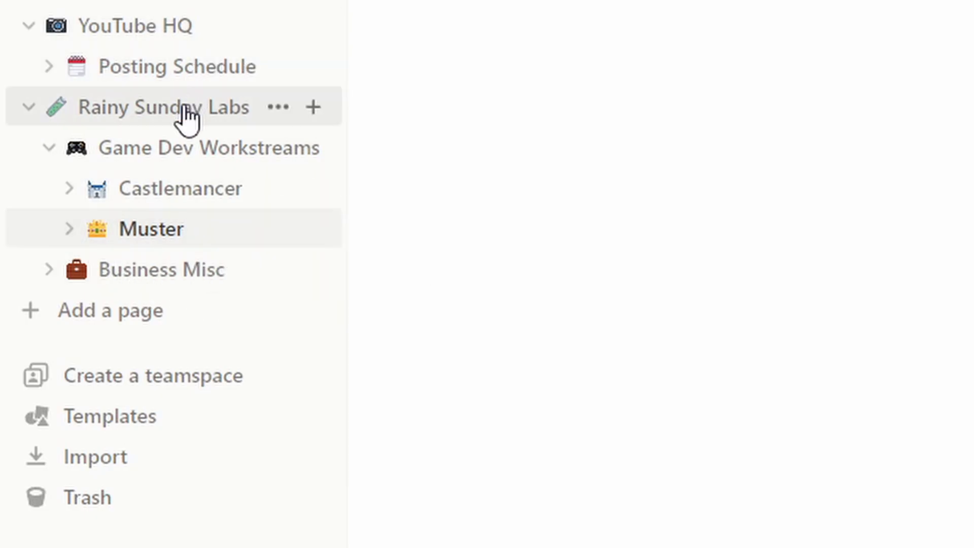
Go from Business Misc to YouTube HQ's video ideas, sponsors table and May 2023 Posting Schedule.
click(161, 269)
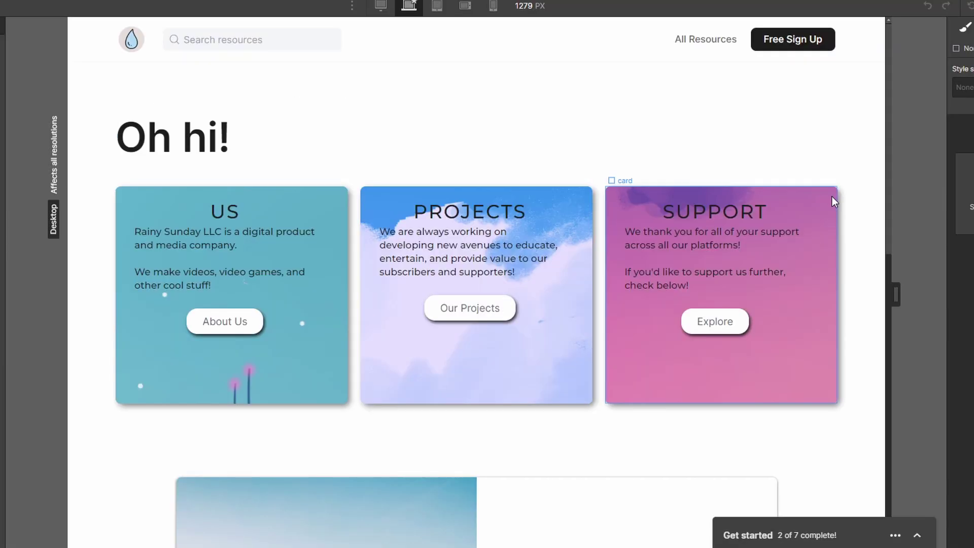
scroll(853, 150, down, 4)
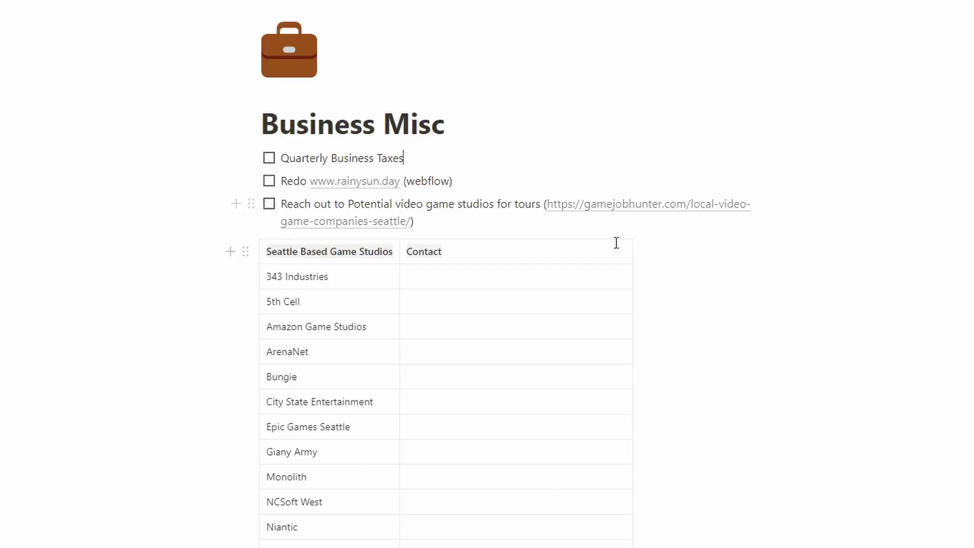
scroll(648, 239, down, 2)
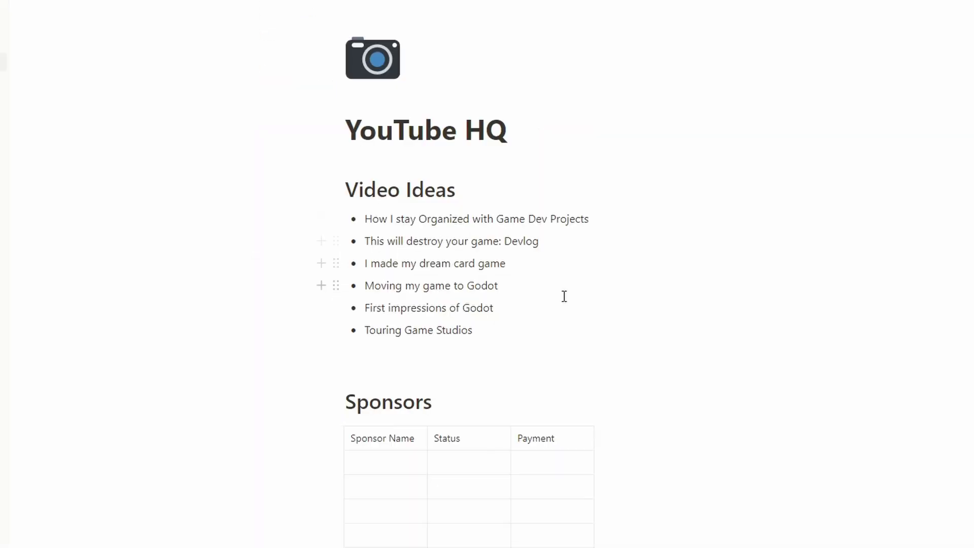
scroll(573, 284, down, 2)
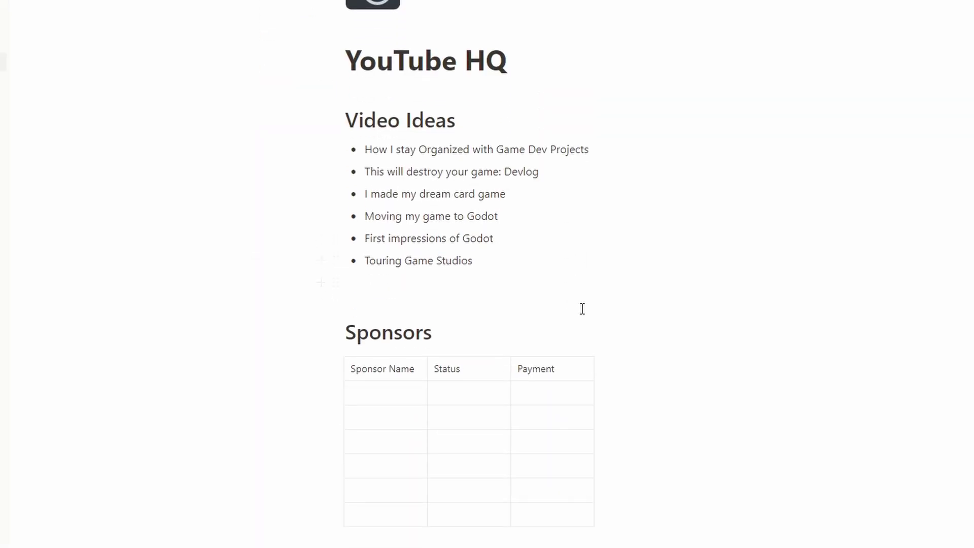
scroll(589, 274, down, 2)
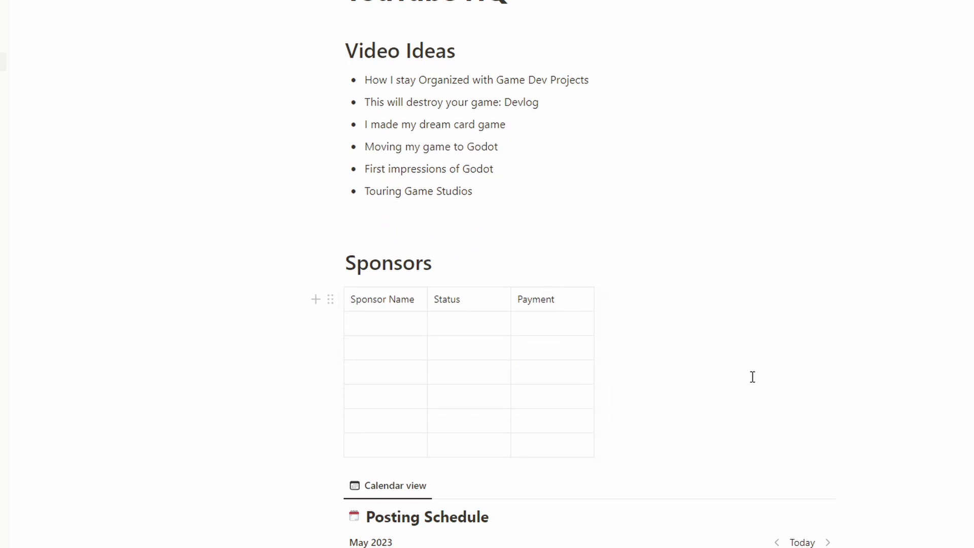
scroll(583, 244, down, 4)
scroll(728, 246, down, 6)
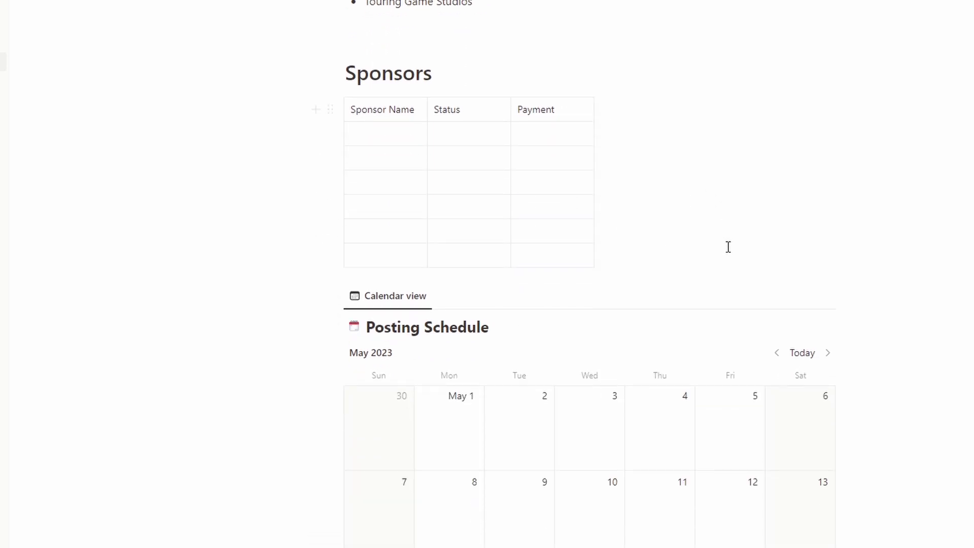
scroll(892, 276, down, 4)
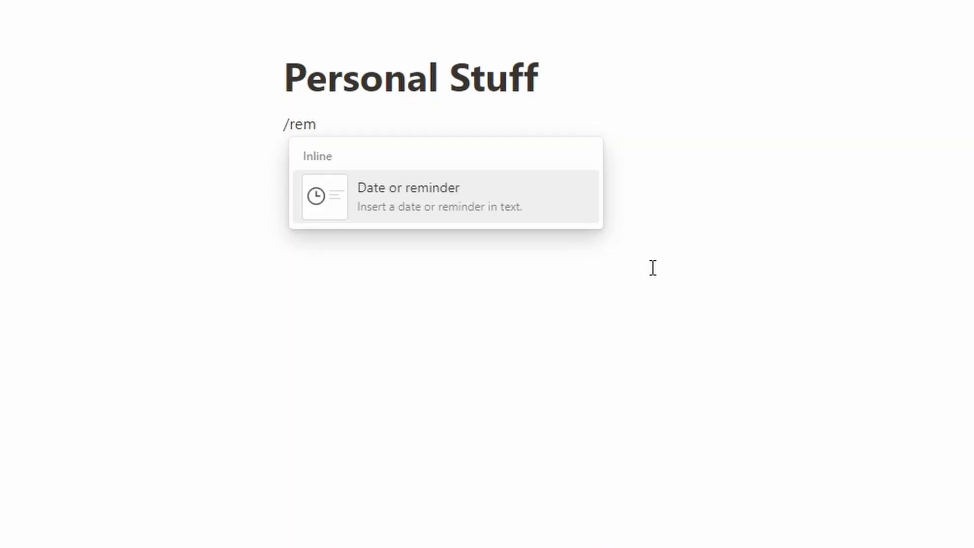
Insert a 'Remind tomorrow 9am' reminder mention on the Personal Stuff page.
key(Return)
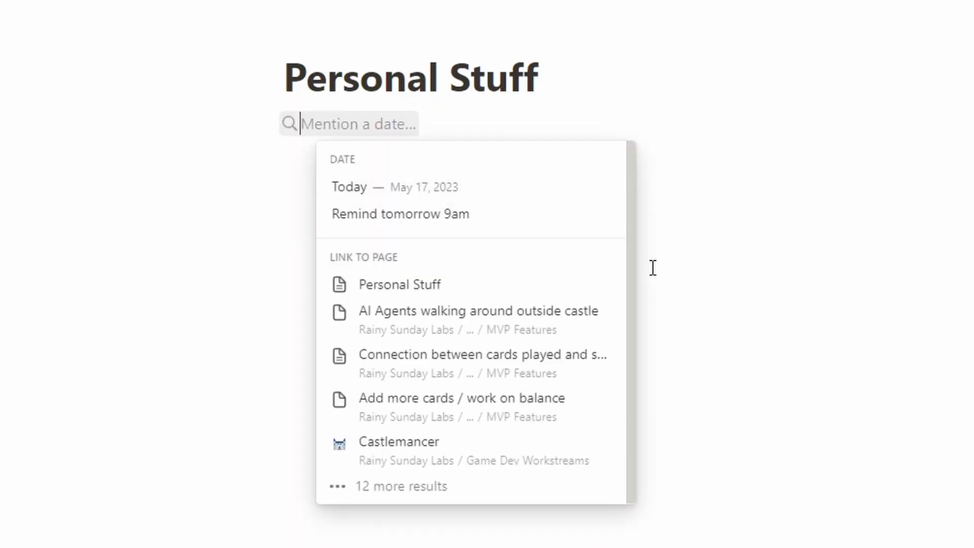
click(385, 212)
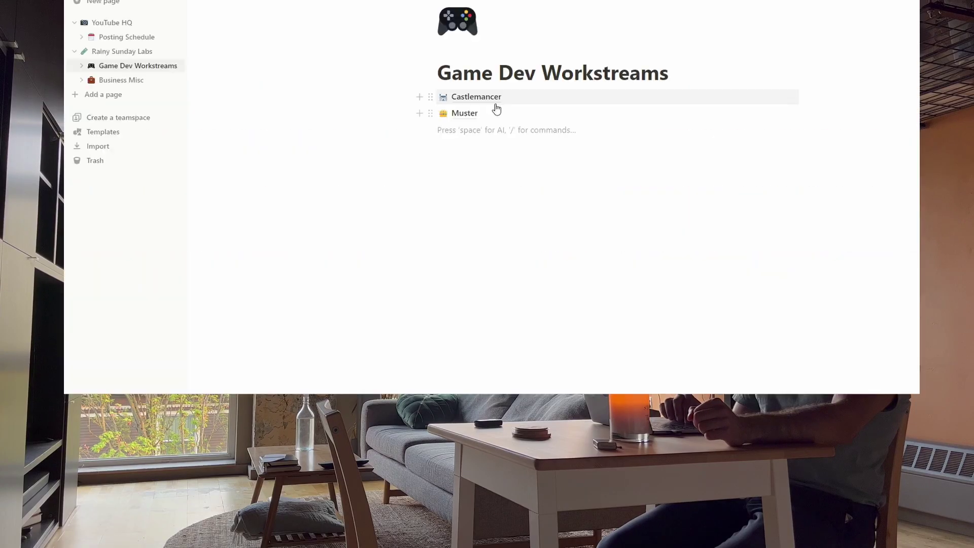
In the Castlemancer diagram, draw arrows from the Adventure Zones to Minigames and Quests.
click(489, 208)
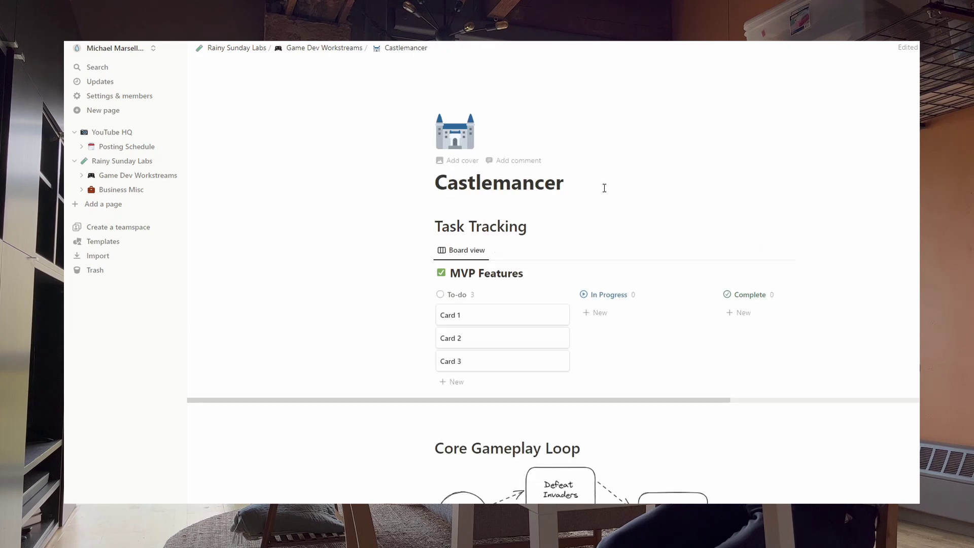
scroll(597, 269, down, 5)
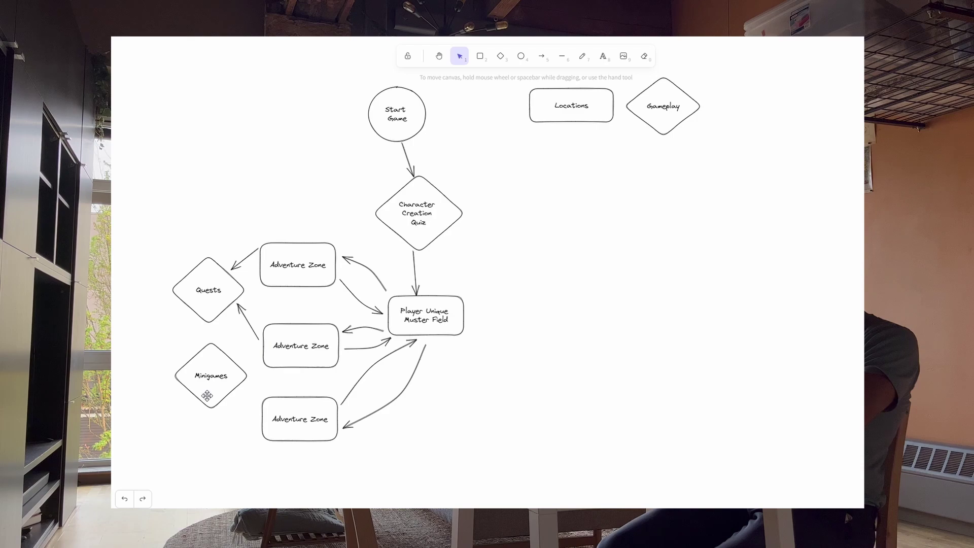
key(5)
drag(254, 280, 200, 351)
drag(261, 395, 203, 313)
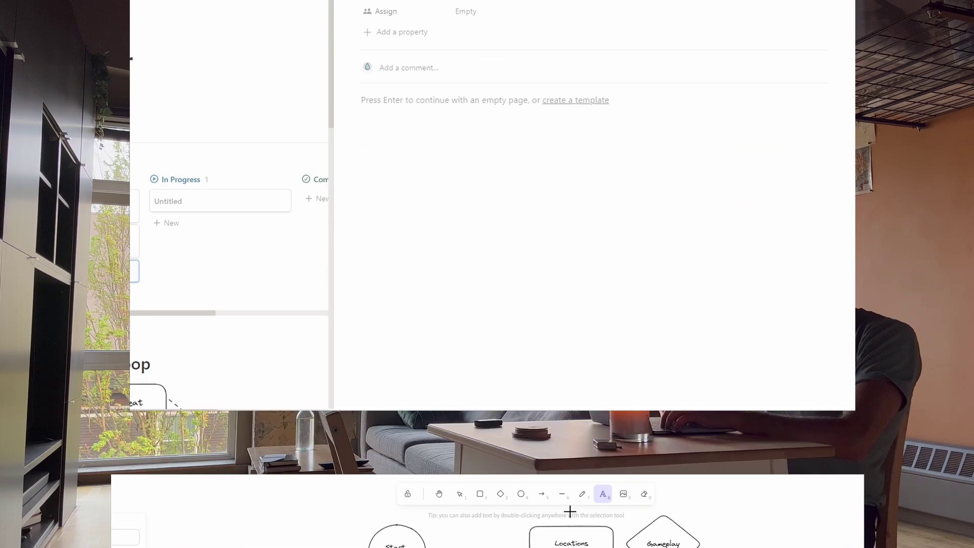
Add a CardBase System card to the Castlemancer board's Complete column.
text(n)
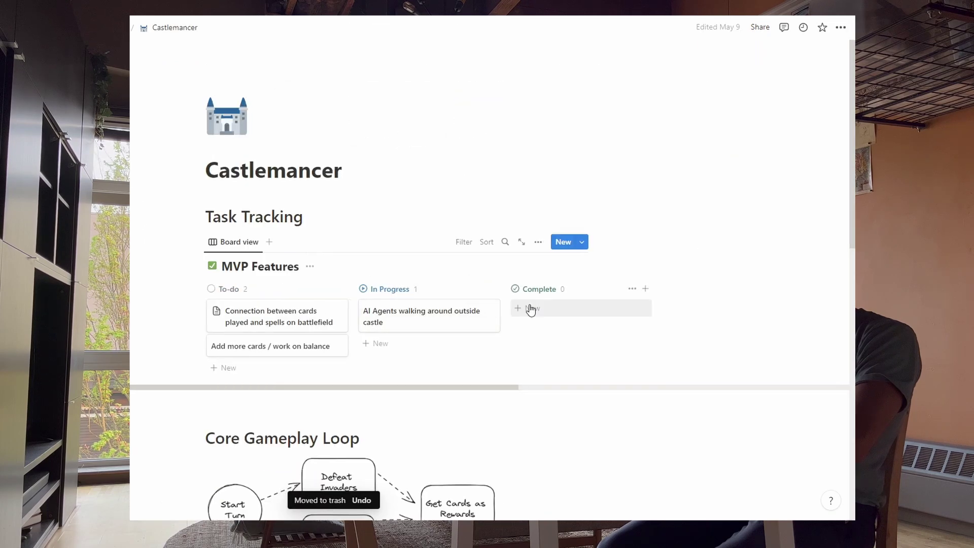
click(531, 309)
text(CardBase Syste)
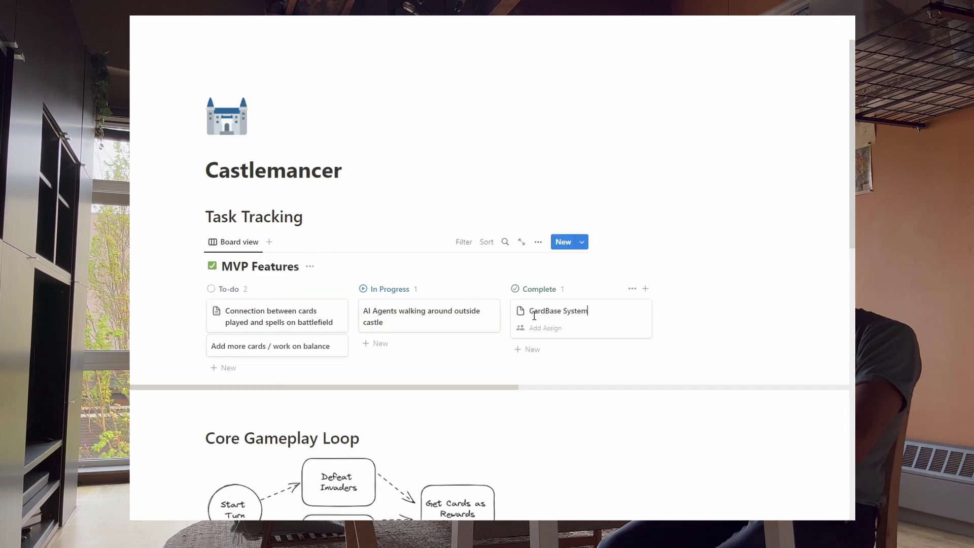
text(m)
key(Return)
text(Card)
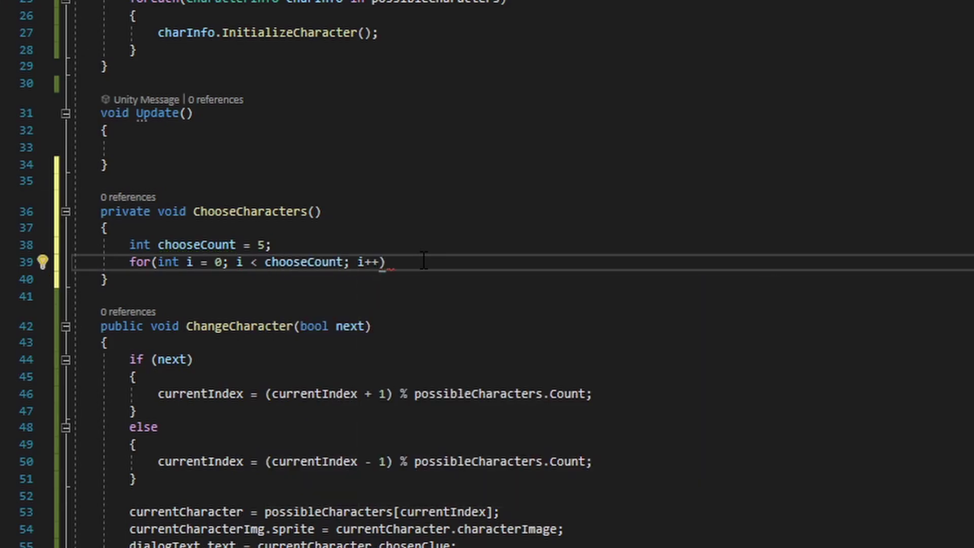
key(Return)
Start the Random.Range character pick in the loop, complete CardDeck's List<CardInfo> line, and save.
text({)
key(Return)
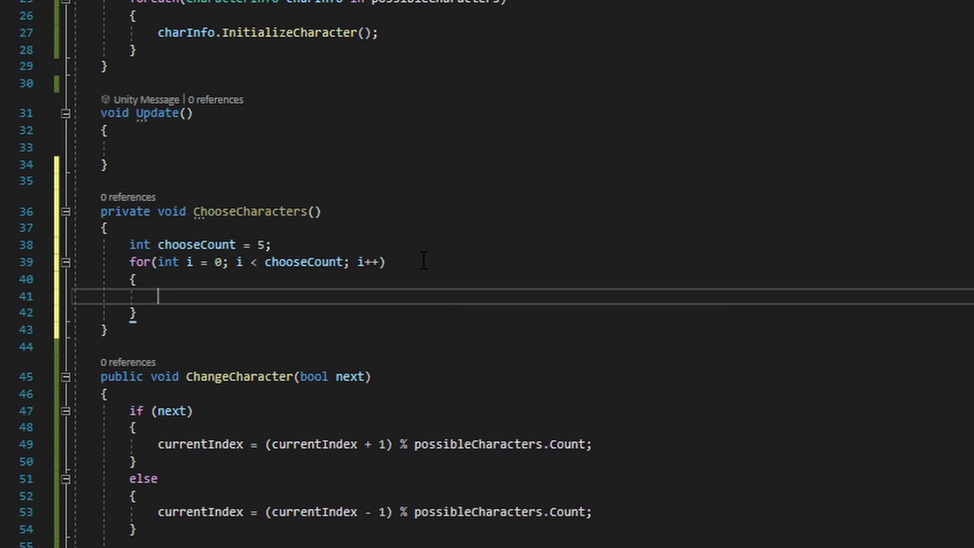
text(int randChoice = Random.Range(0, possibleCharacters)
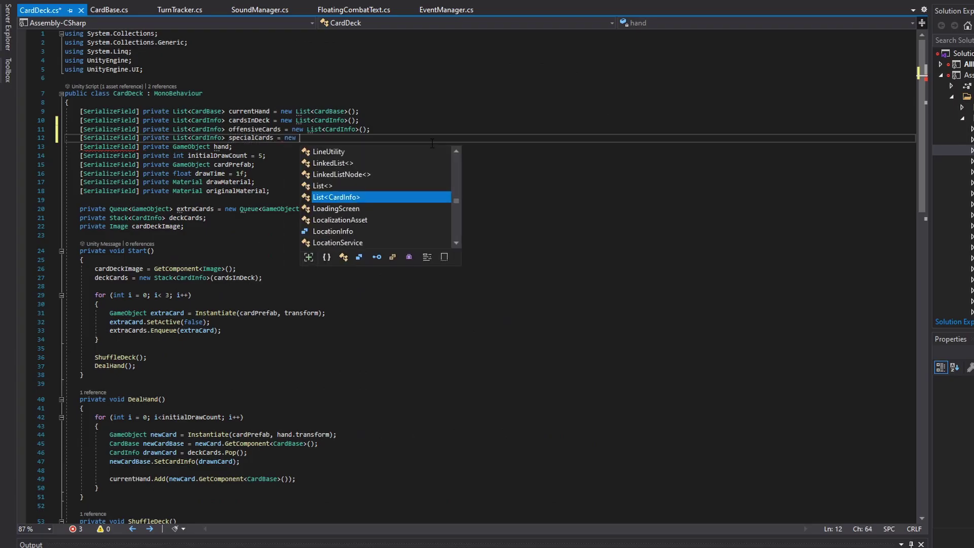
key(Tab)
text(();)
key(ctrl+s)
Add '[SerializeField] private int offensiveCardAmount = 5;' to CardDeck.cs.
key(Return)
scroll(481, 136, down, 3)
scroll(196, 99, up, 3)
click(196, 99)
key(Return)
text([SerializeField] private int offensiveCardAmount = 5;)
key(Return)
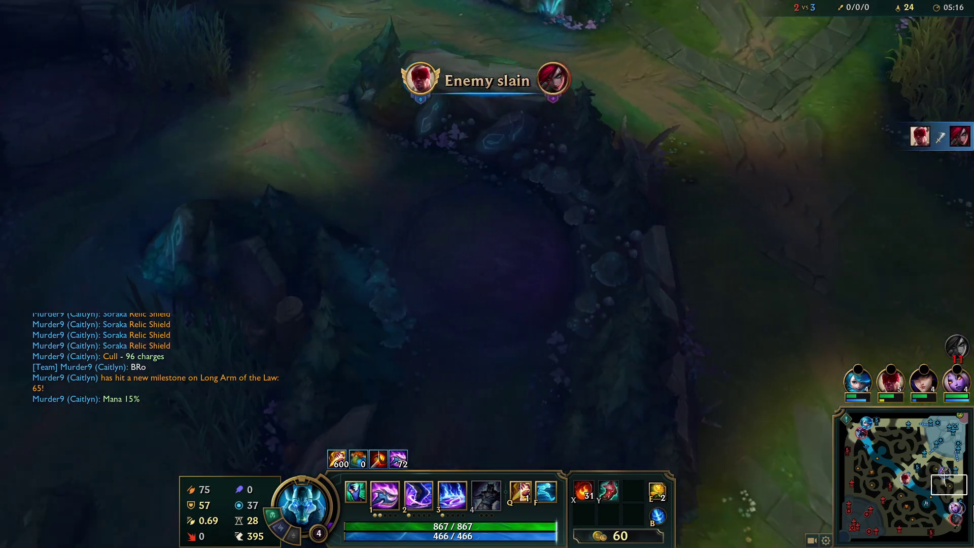
Drag on the minimap to shift the camera from the jungle to the lane fight.
drag(952, 495, 960, 528)
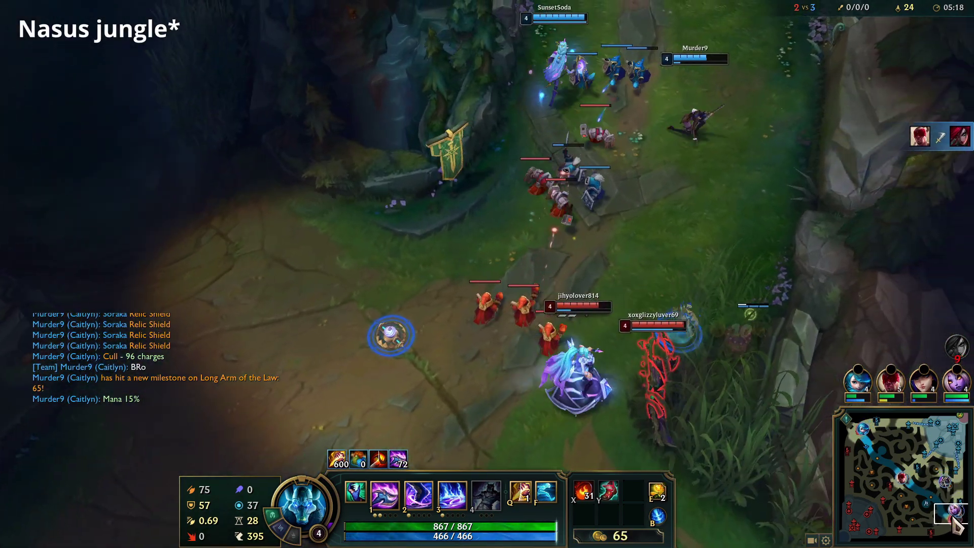